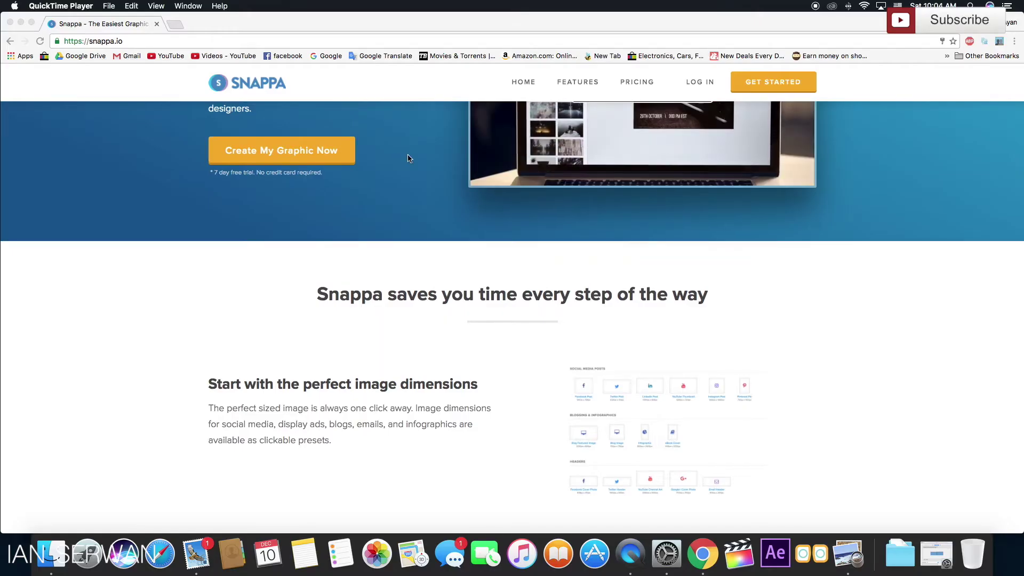
Step: Scroll back to the top of the Snappa homepage and bring the Chrome window to the front
scroll(407, 155, up, 3)
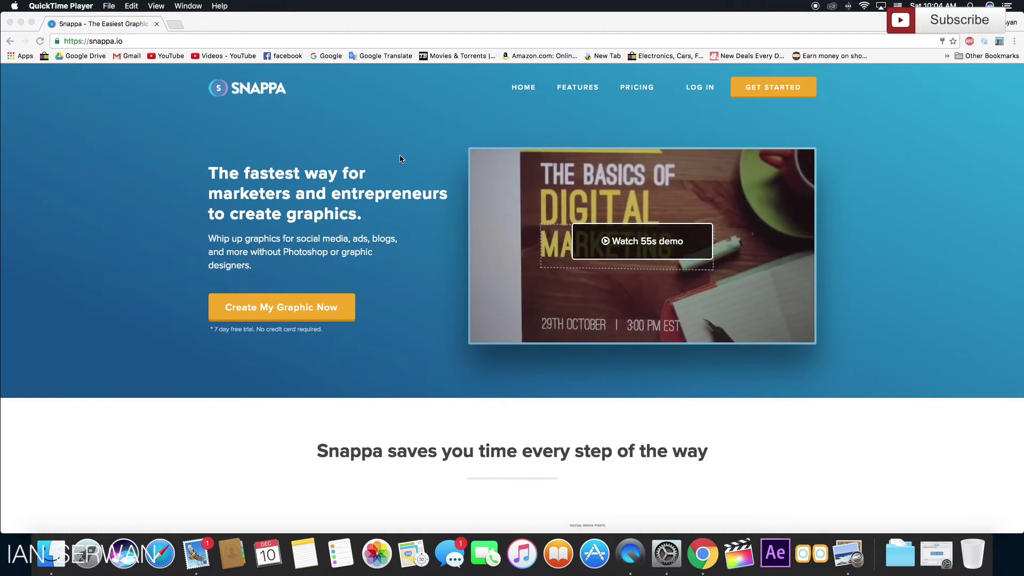
scroll(401, 159, up, 2)
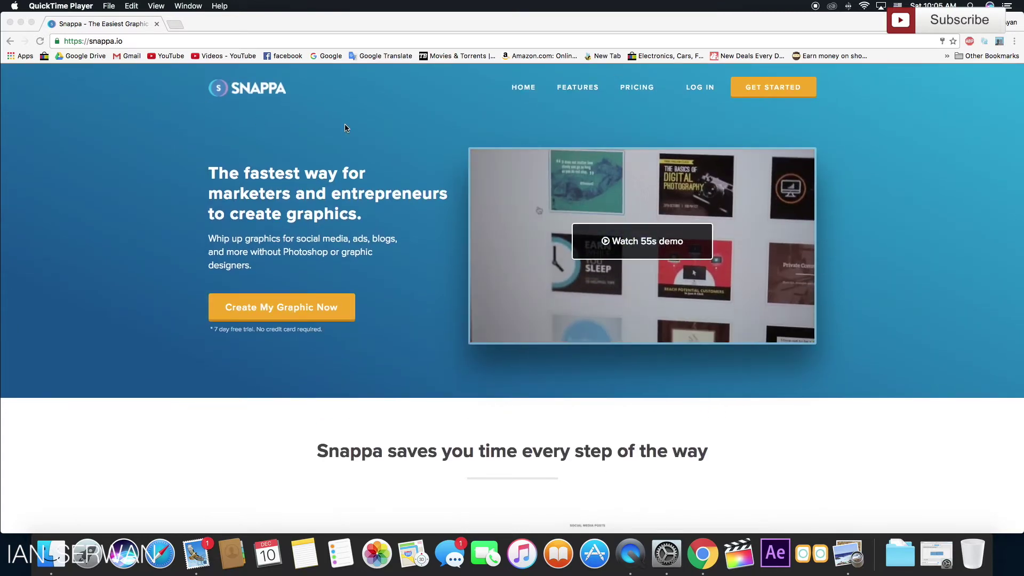
scroll(345, 128, up, 1)
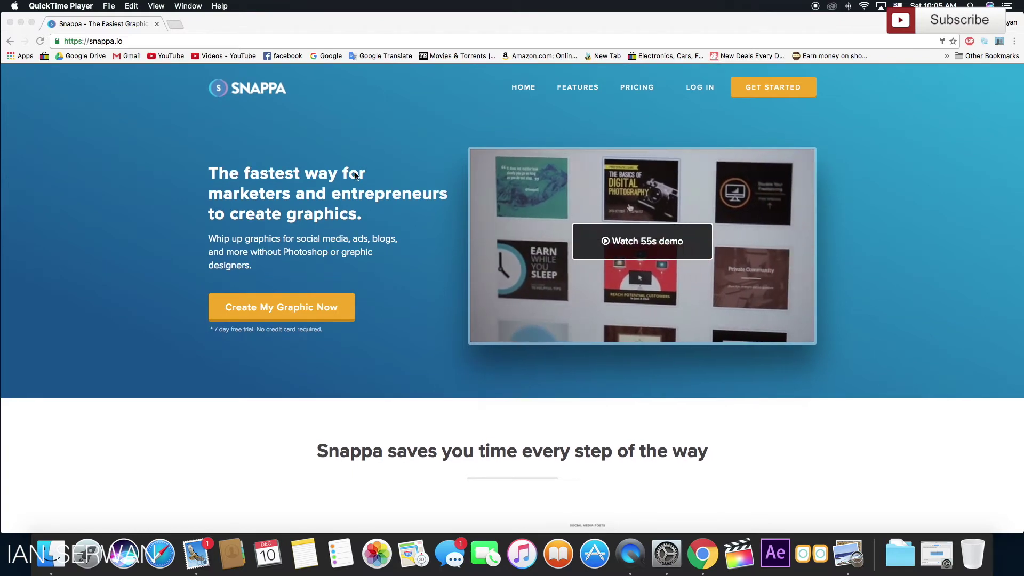
click(520, 99)
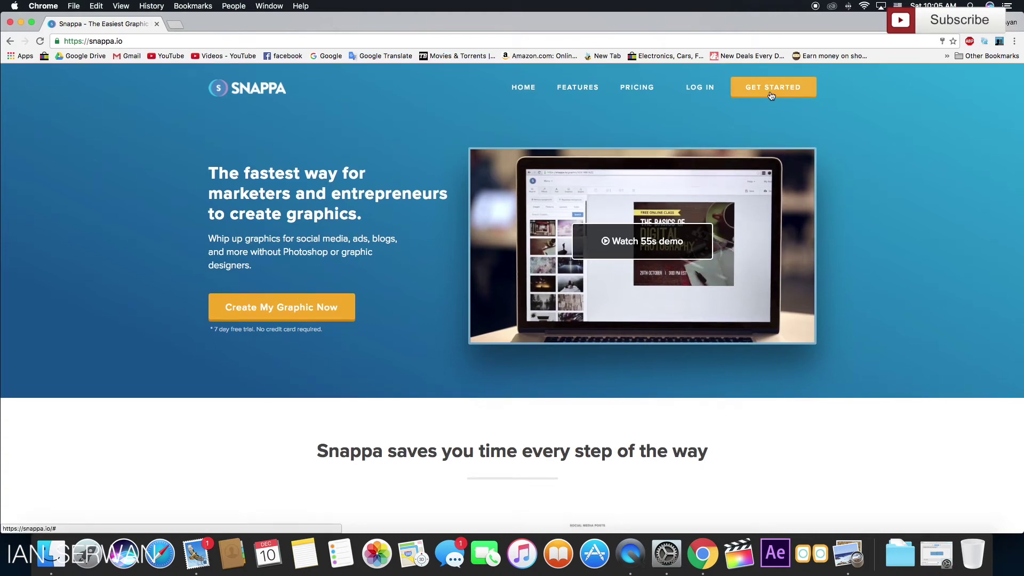
Step: Dismiss the sign-up form and log in to the Snappa account
click(763, 99)
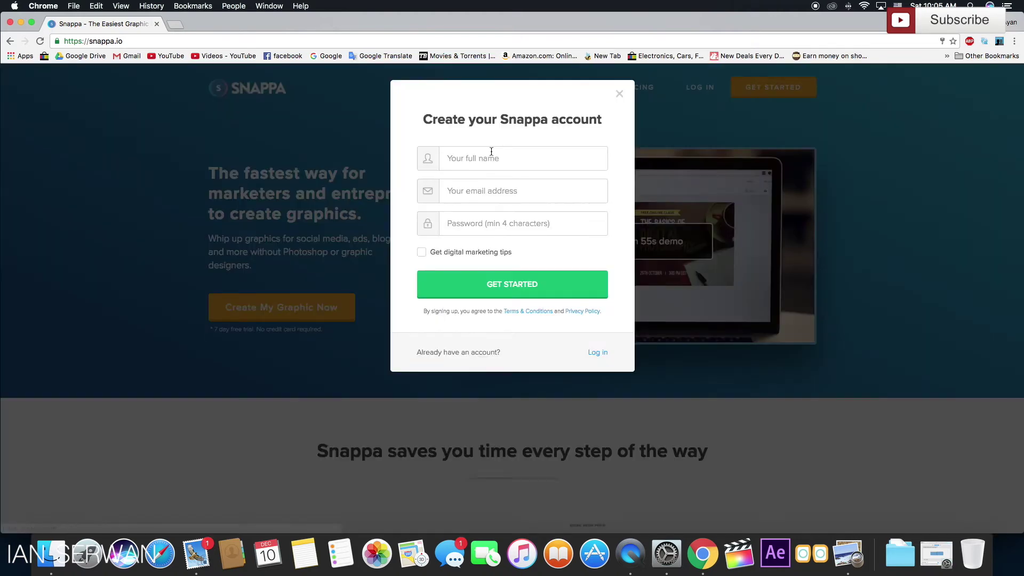
click(619, 96)
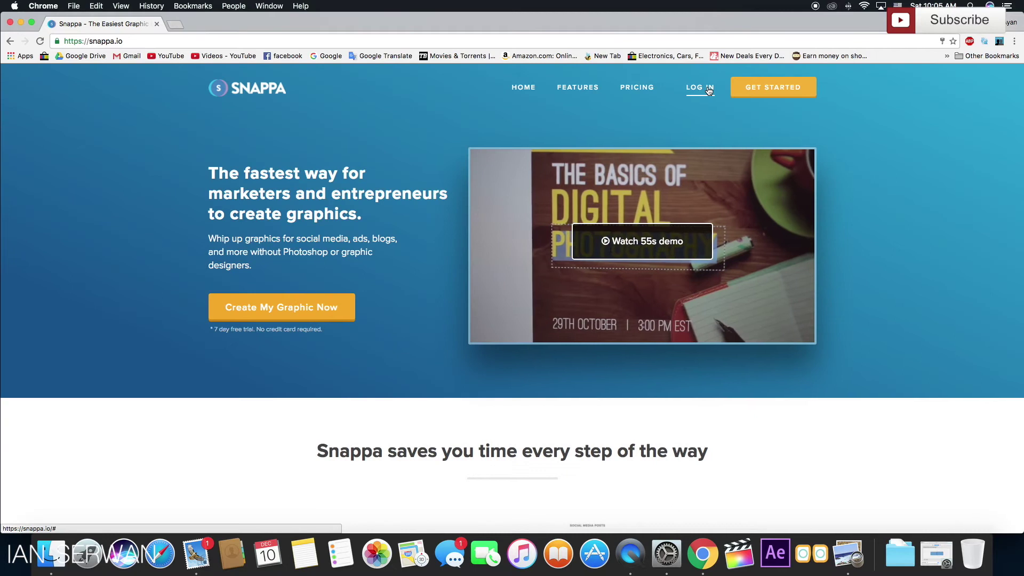
click(709, 89)
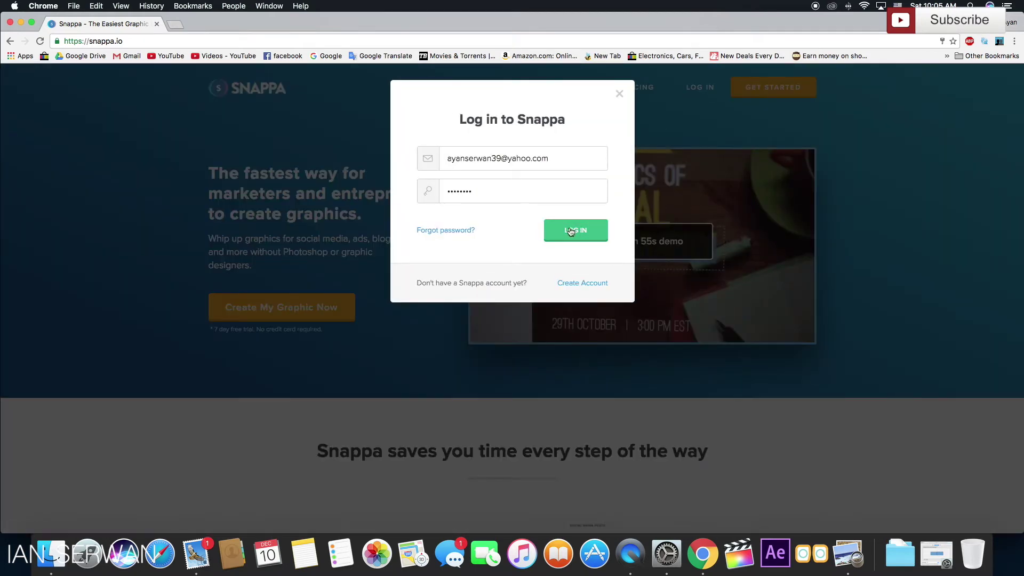
click(570, 231)
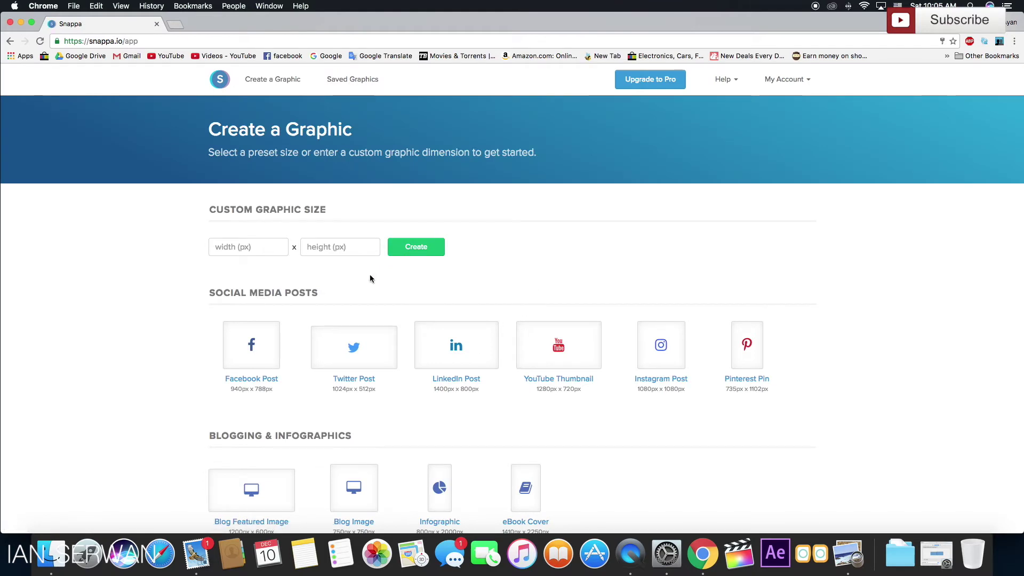
Step: Choose the YouTube Thumbnail (1280 × 720) preset under Social Media Posts
scroll(370, 278, down, 3)
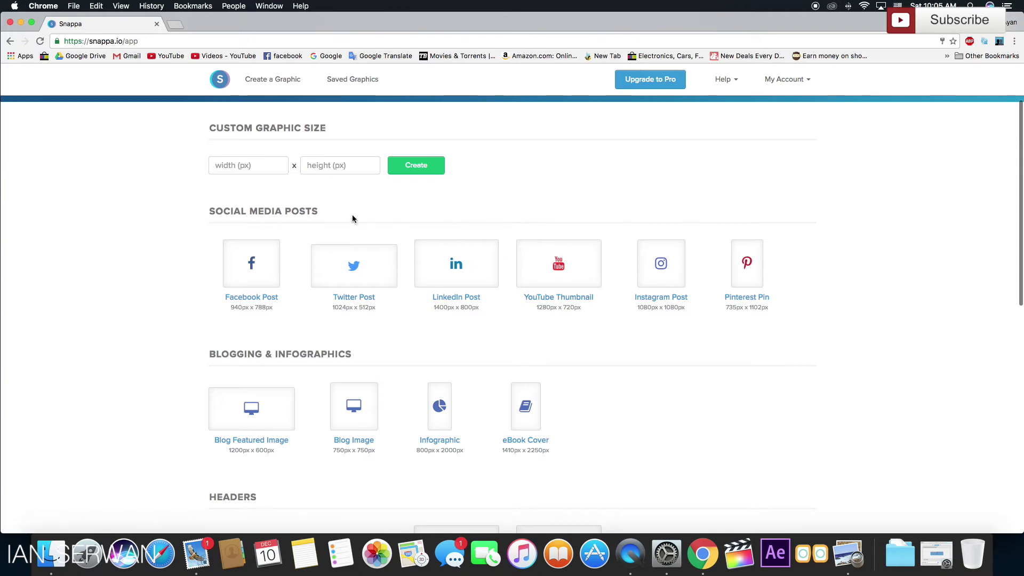
scroll(352, 215, down, 1)
scroll(352, 216, down, 2)
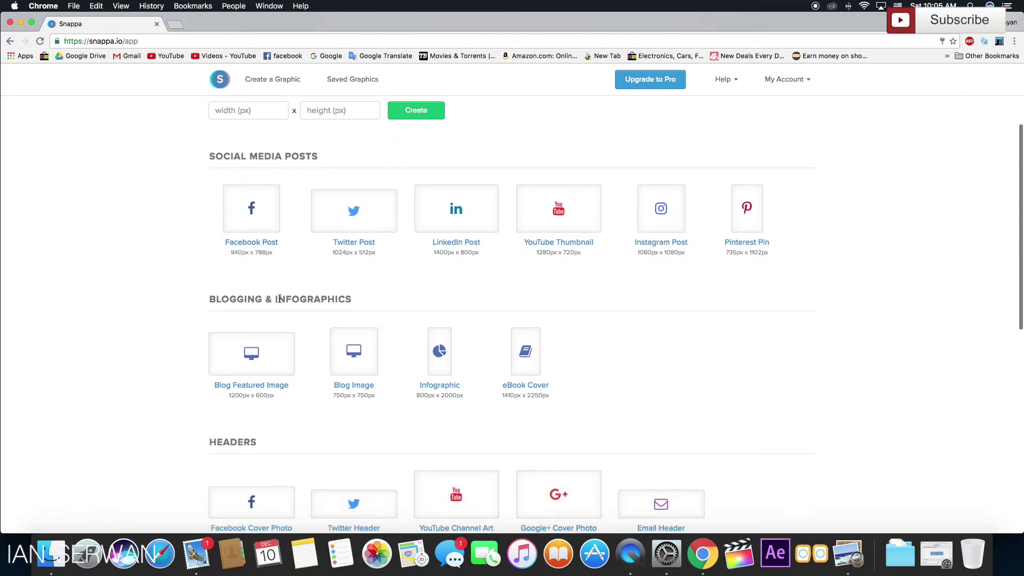
scroll(280, 299, down, 9)
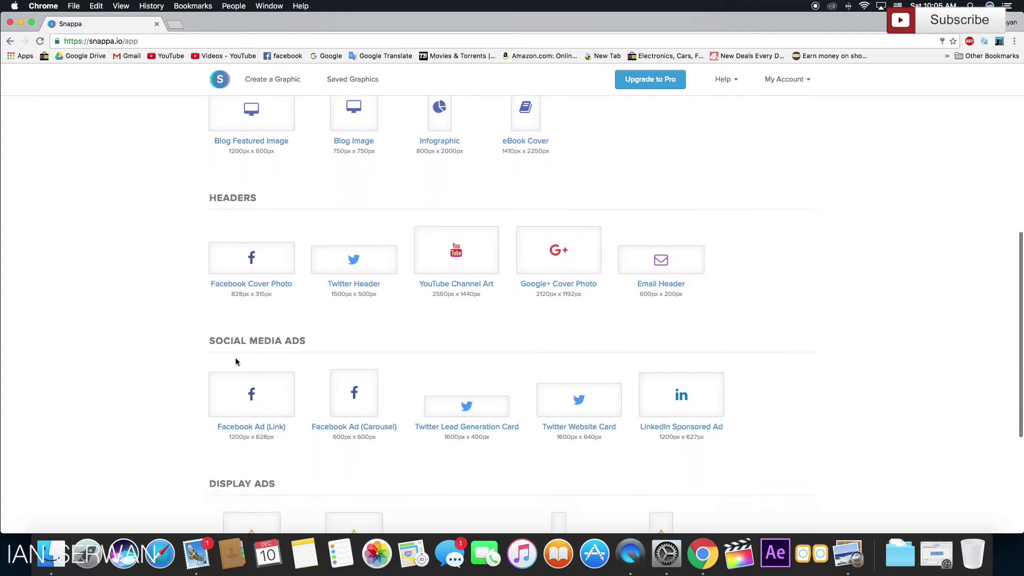
scroll(237, 361, up, 10)
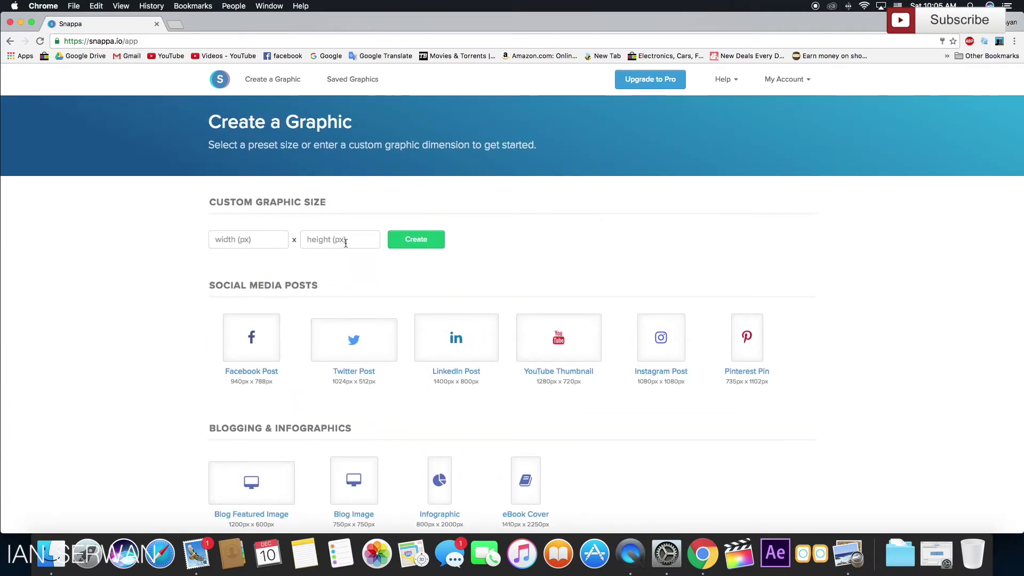
click(578, 335)
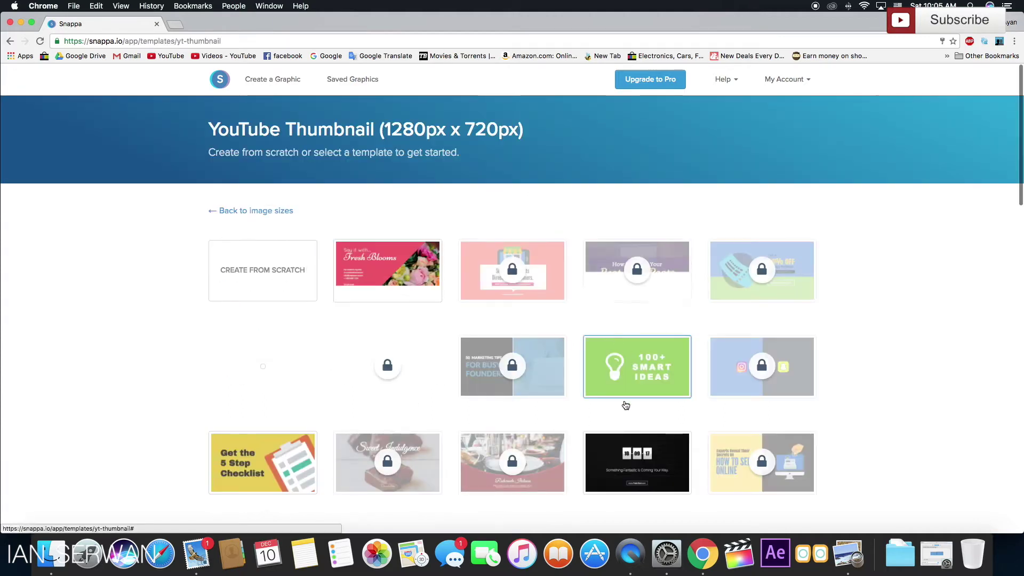
scroll(634, 408, down, 3)
scroll(609, 411, up, 3)
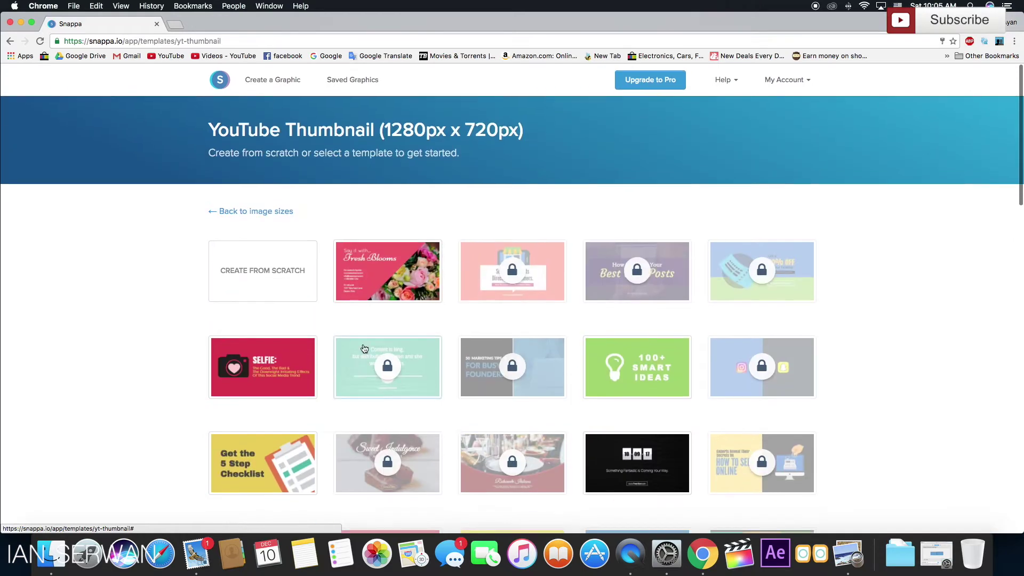
Step: Start a blank design and set the uploaded mountain photo as its background
click(242, 274)
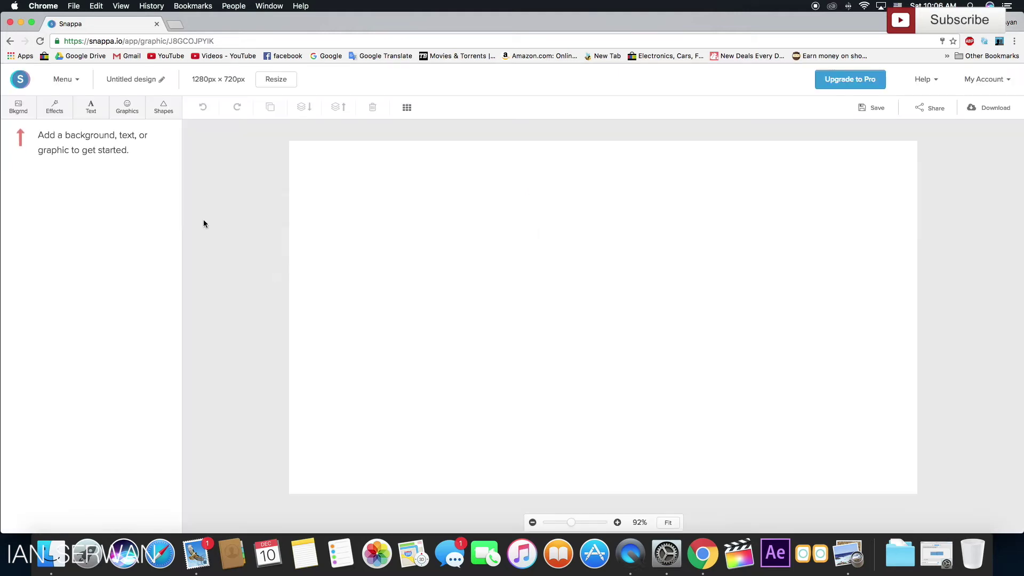
click(23, 106)
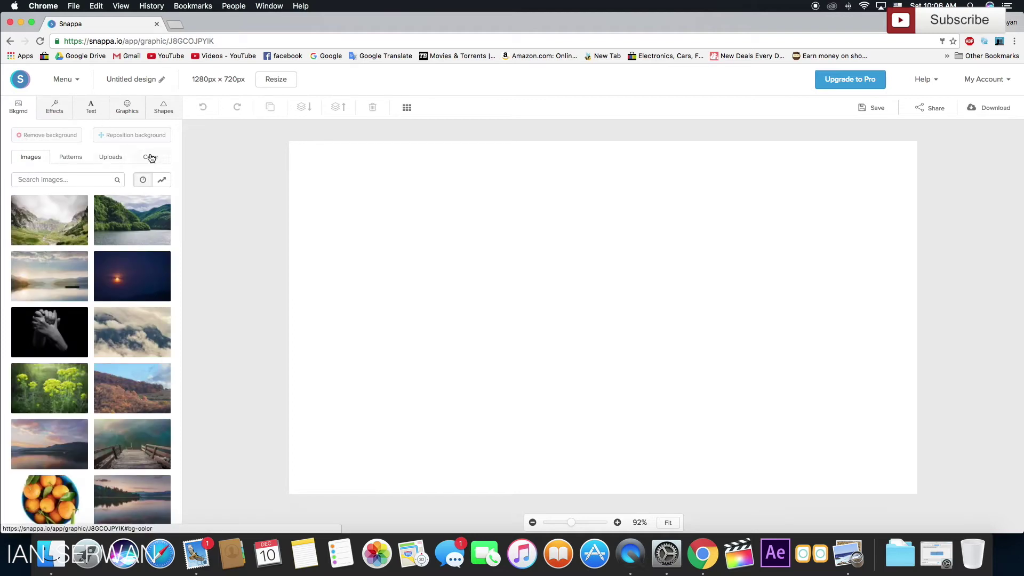
click(120, 162)
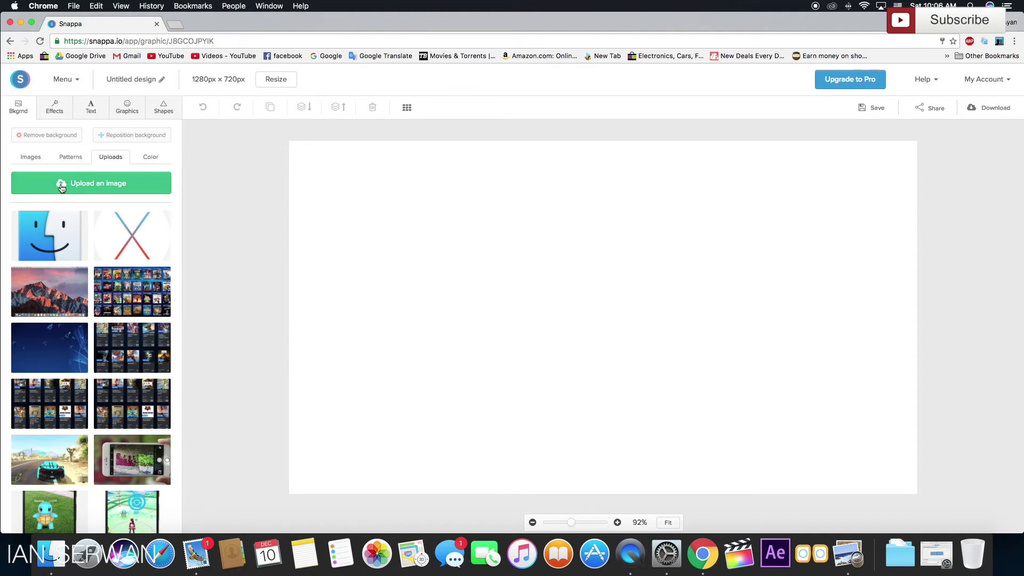
click(84, 184)
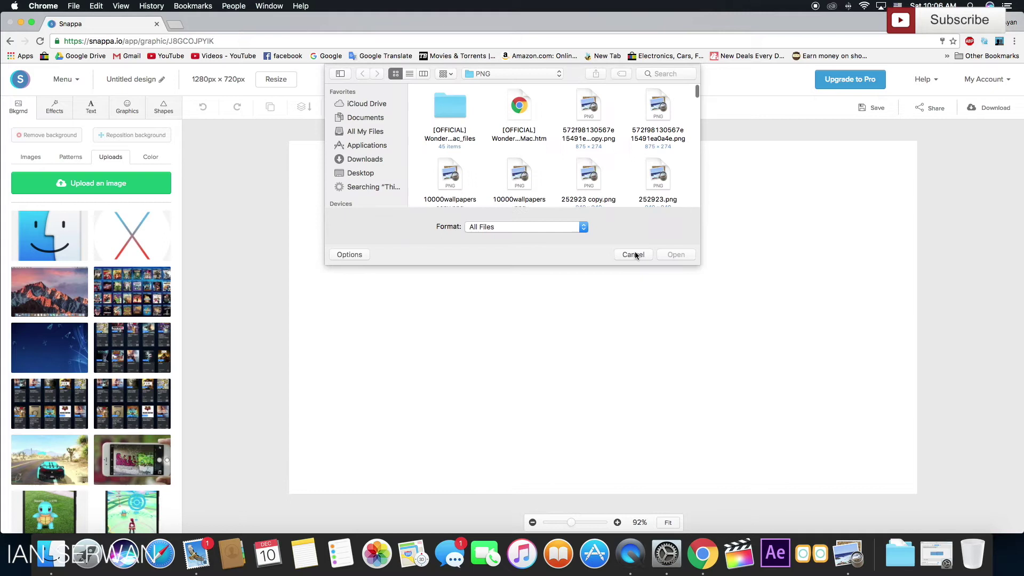
click(635, 255)
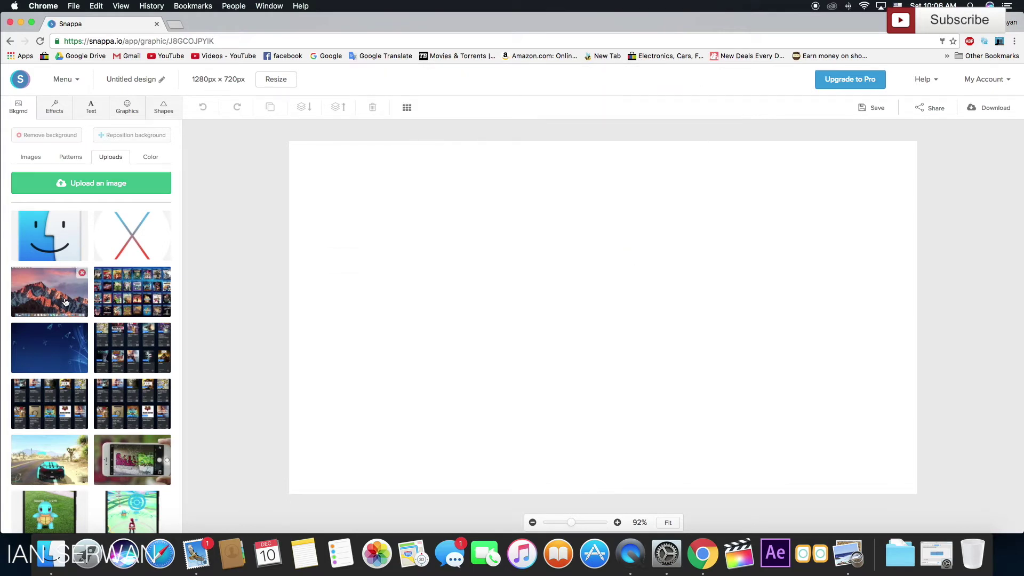
click(45, 297)
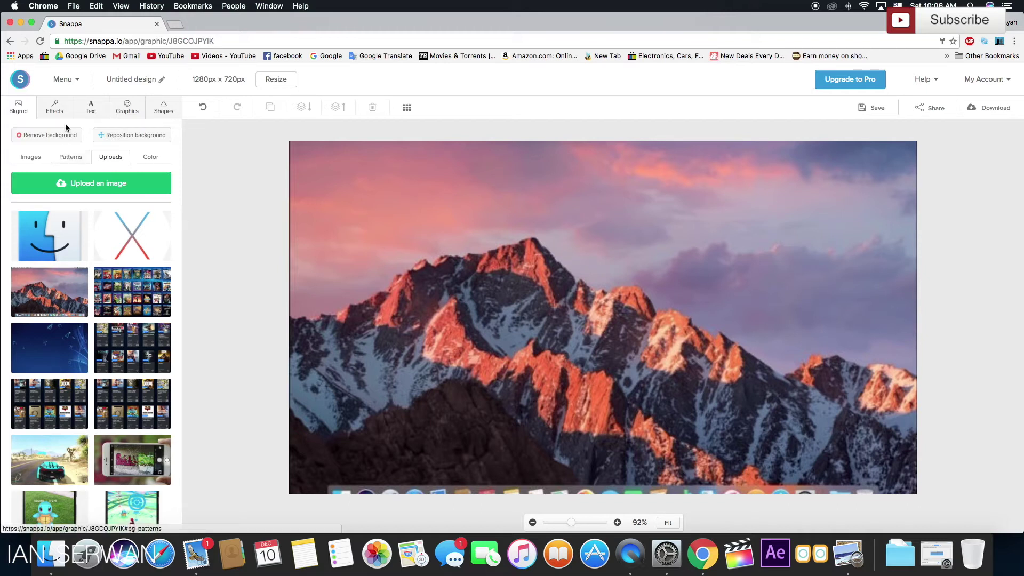
Step: Blur the mountain background to 23 in Effects
click(55, 107)
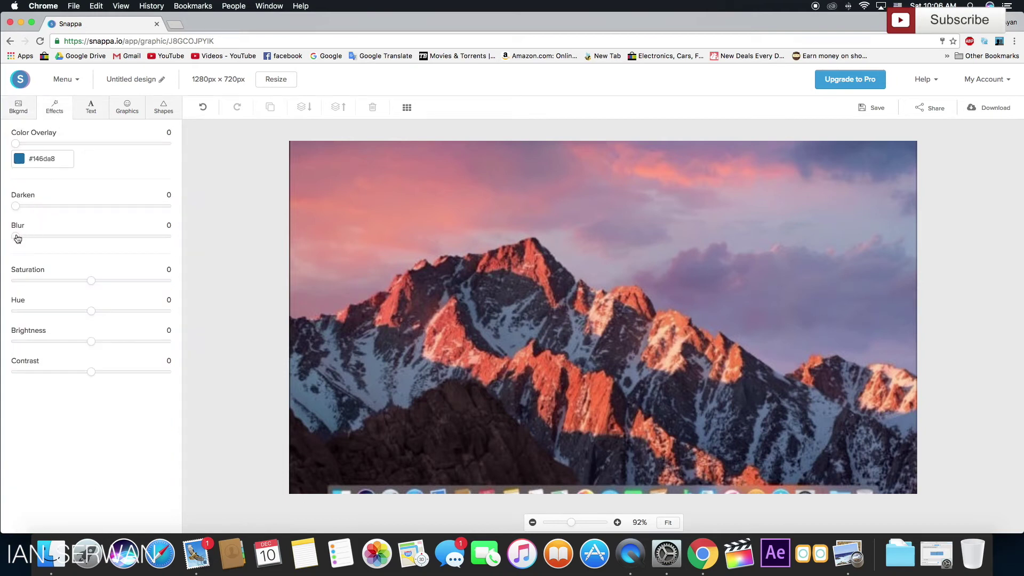
drag(18, 239, 52, 240)
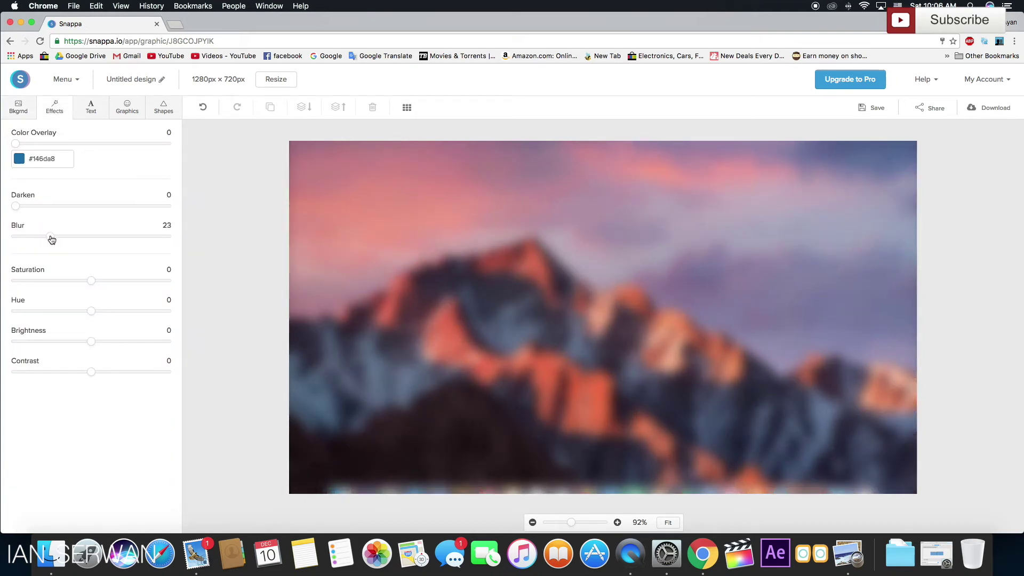
click(144, 111)
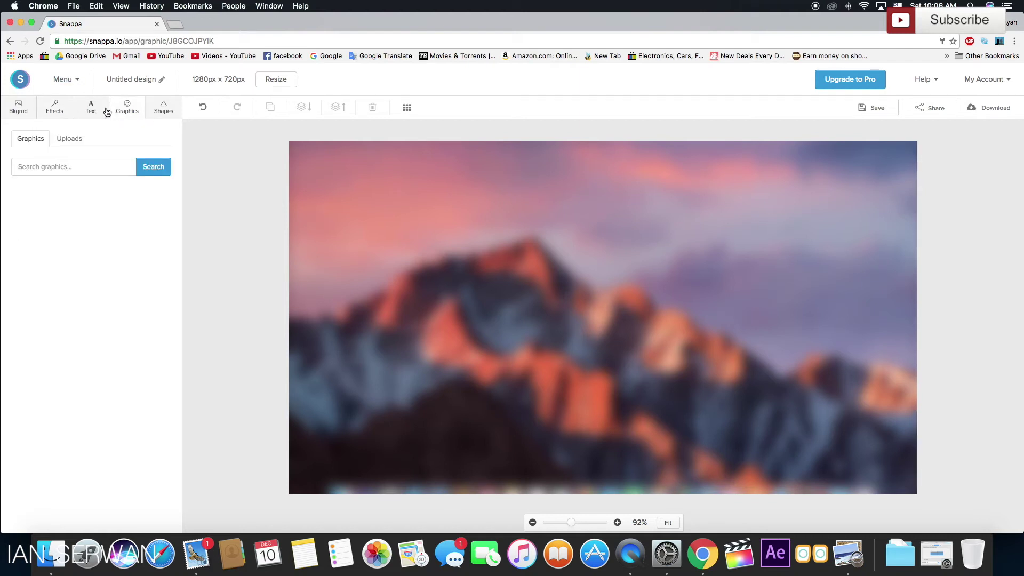
Step: Search the graphics for 'mac', clear the search, and list the uploaded images
click(90, 110)
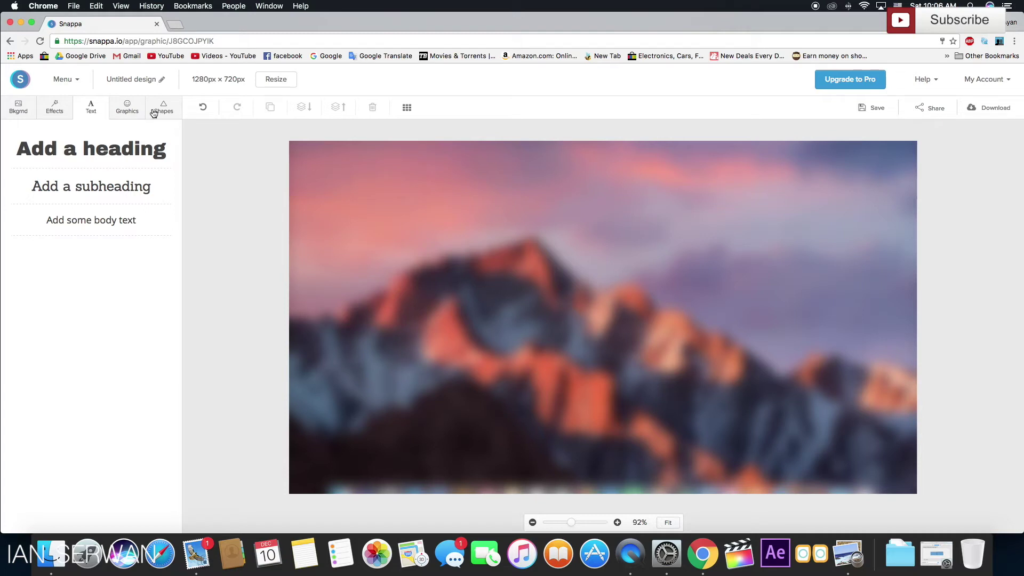
click(134, 113)
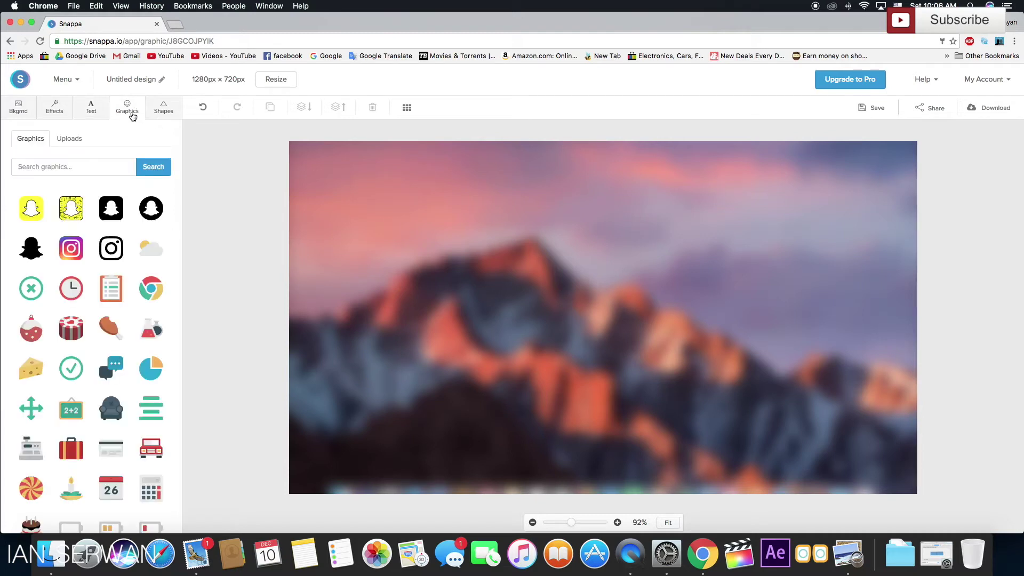
click(165, 115)
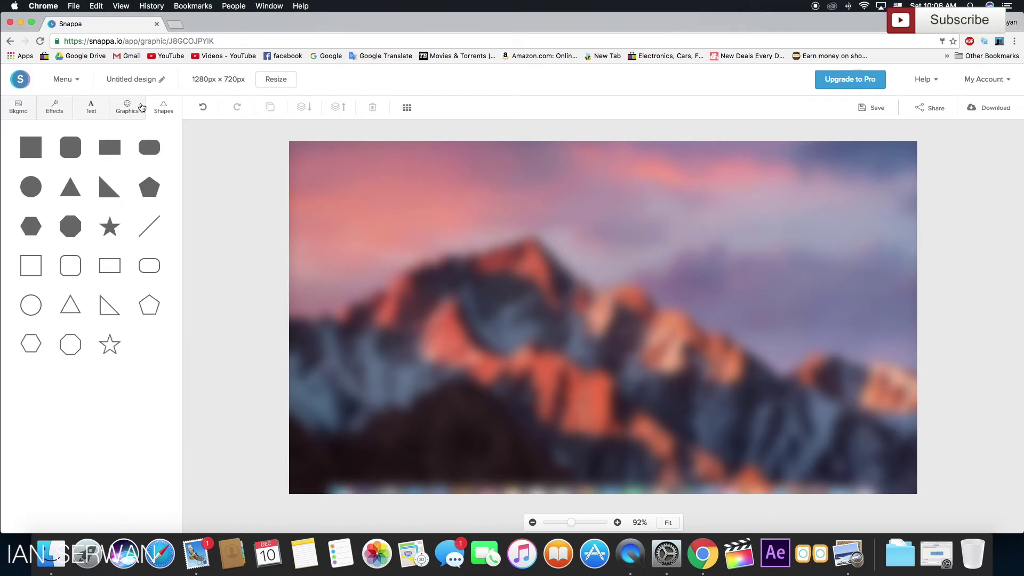
click(140, 108)
click(88, 164)
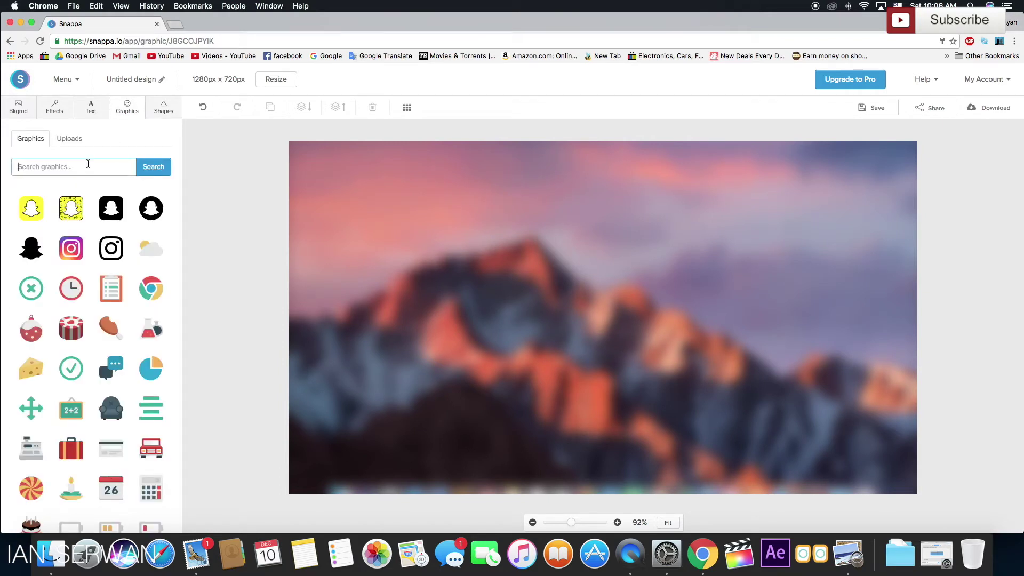
text(mac)
key(Return)
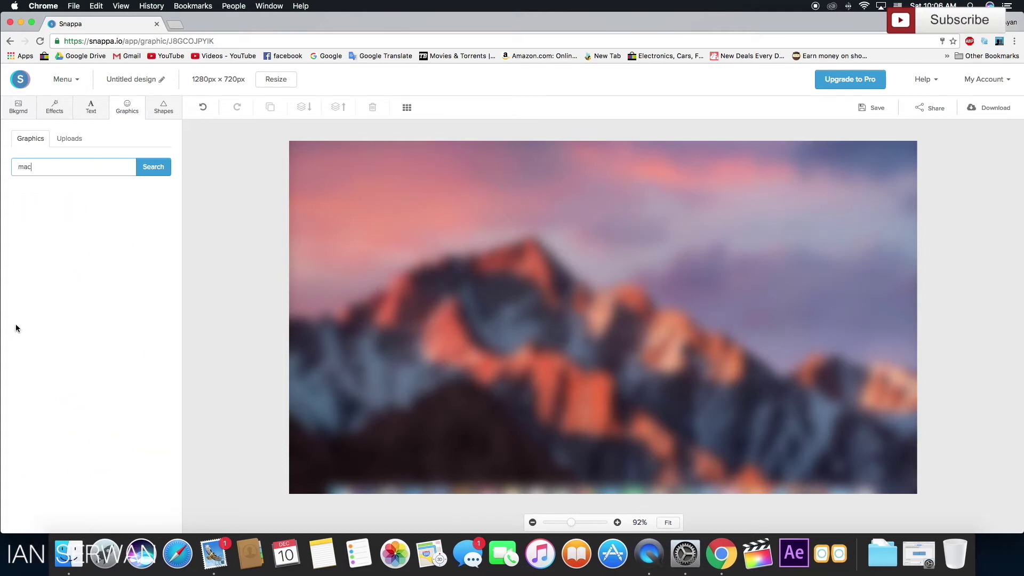
double_click(83, 162)
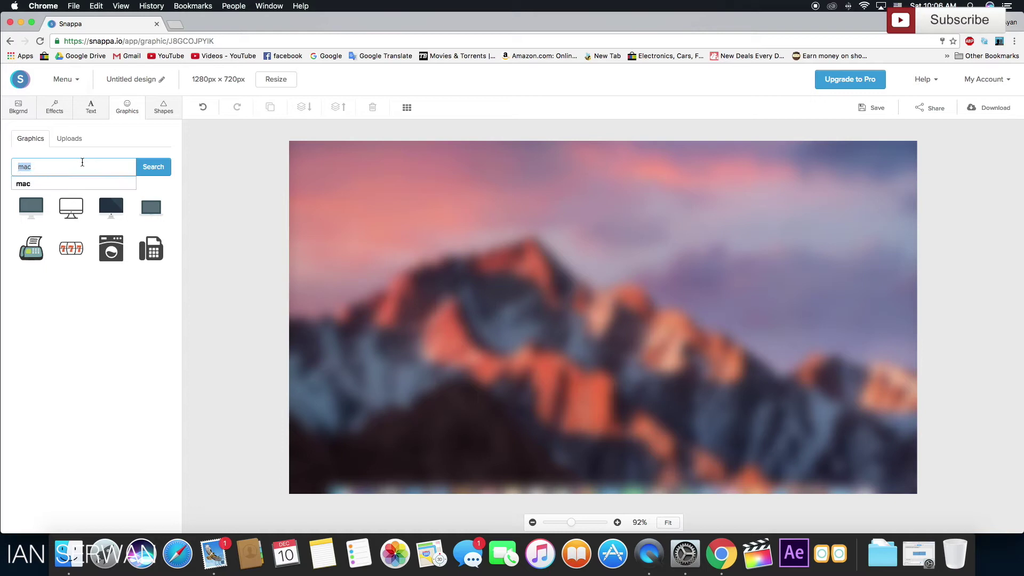
key(BackSpace)
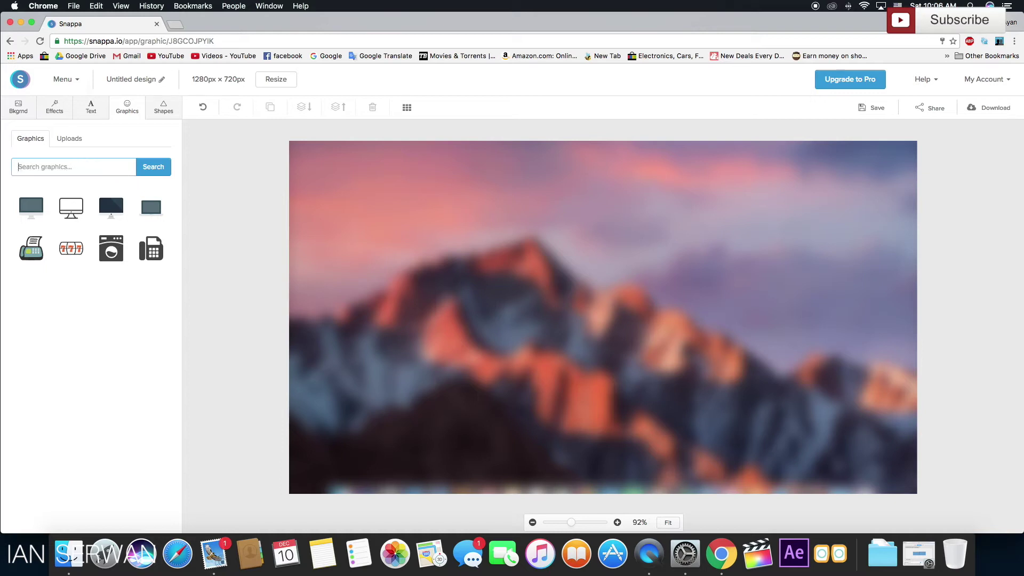
click(74, 140)
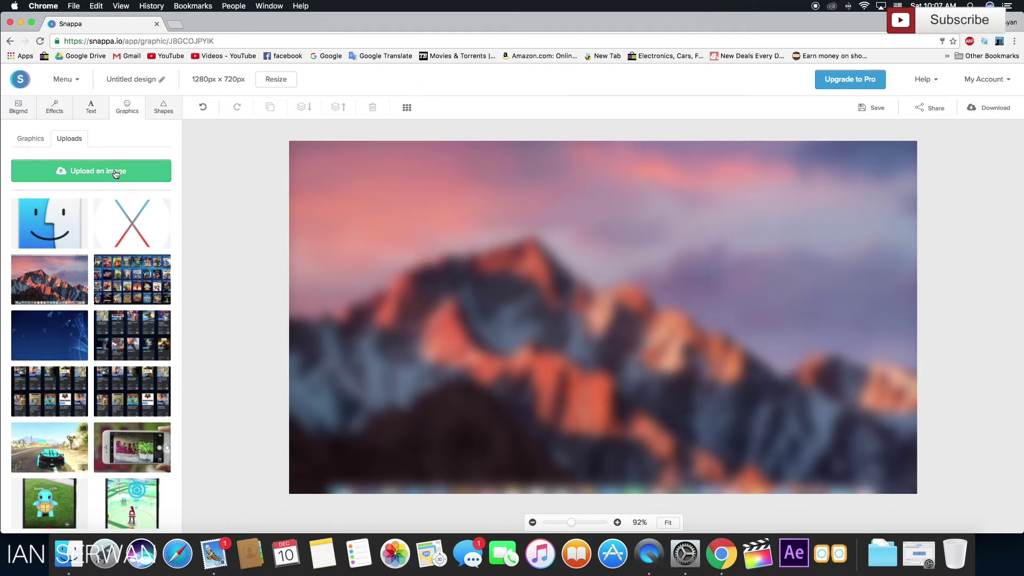
mouse_move(84, 226)
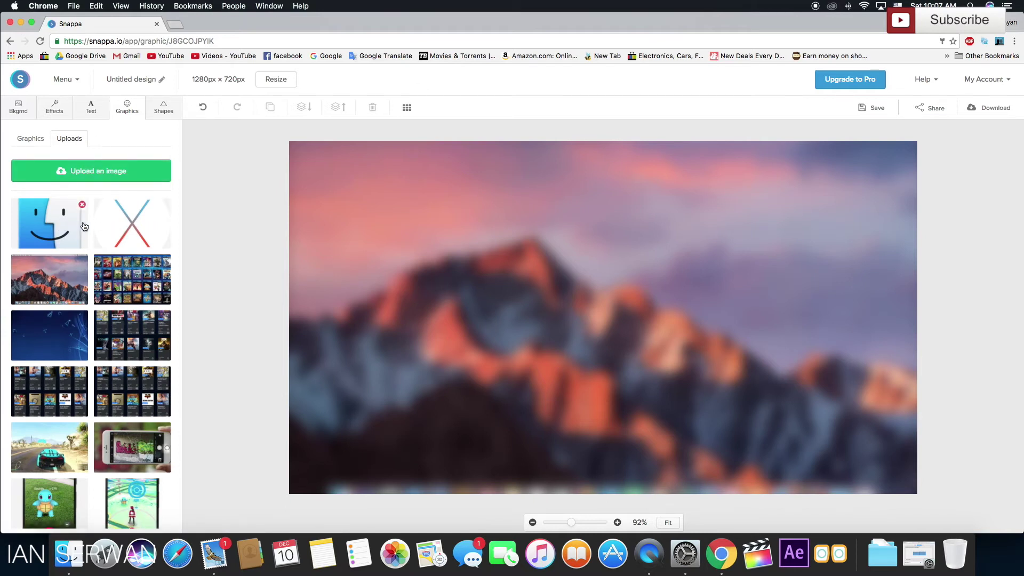
Step: Add the OS X circle logo, shrink it, and place it in the top-right corner
click(113, 228)
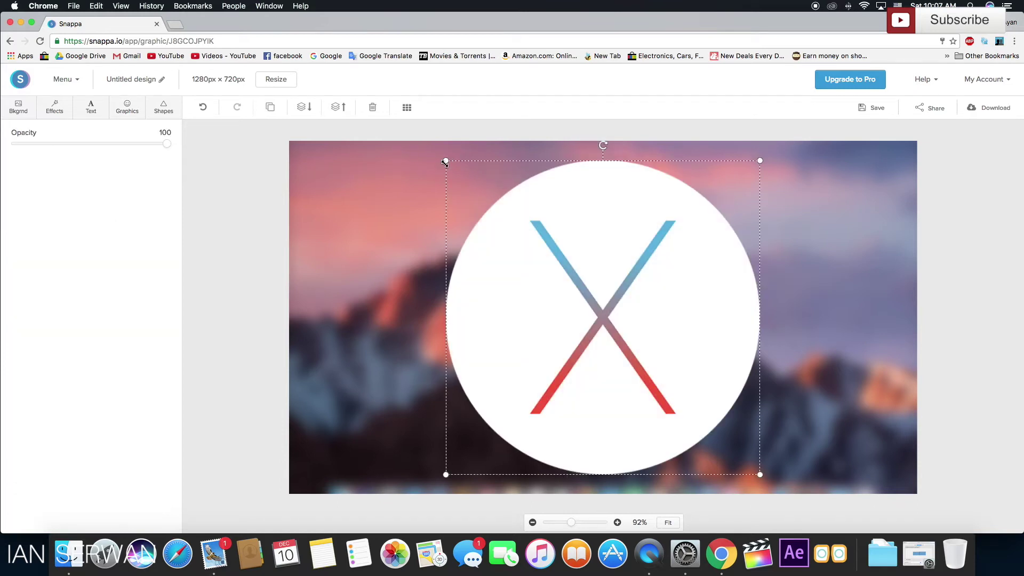
drag(445, 160, 555, 273)
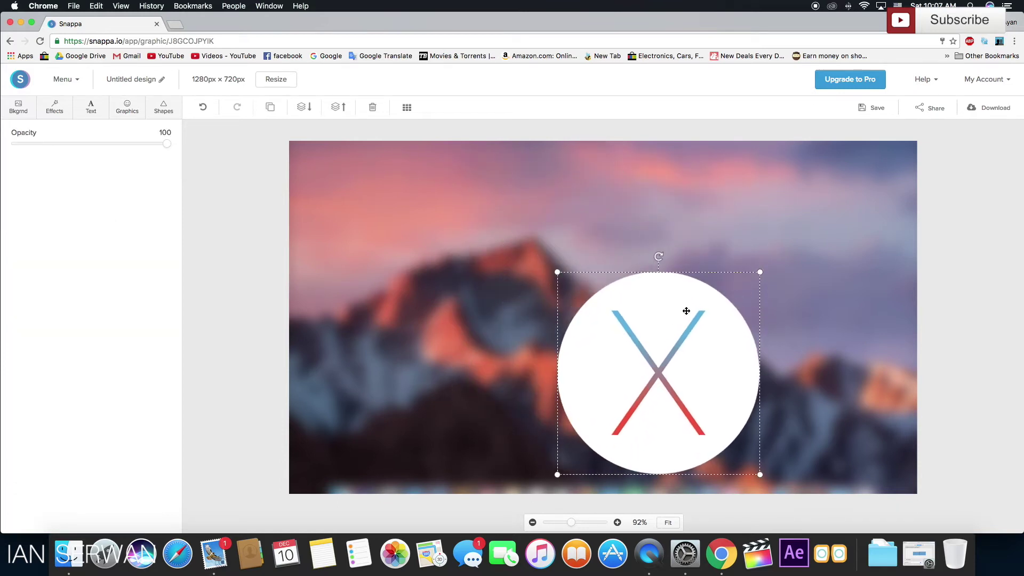
drag(686, 310, 855, 189)
drag(728, 351, 759, 320)
drag(851, 228, 830, 229)
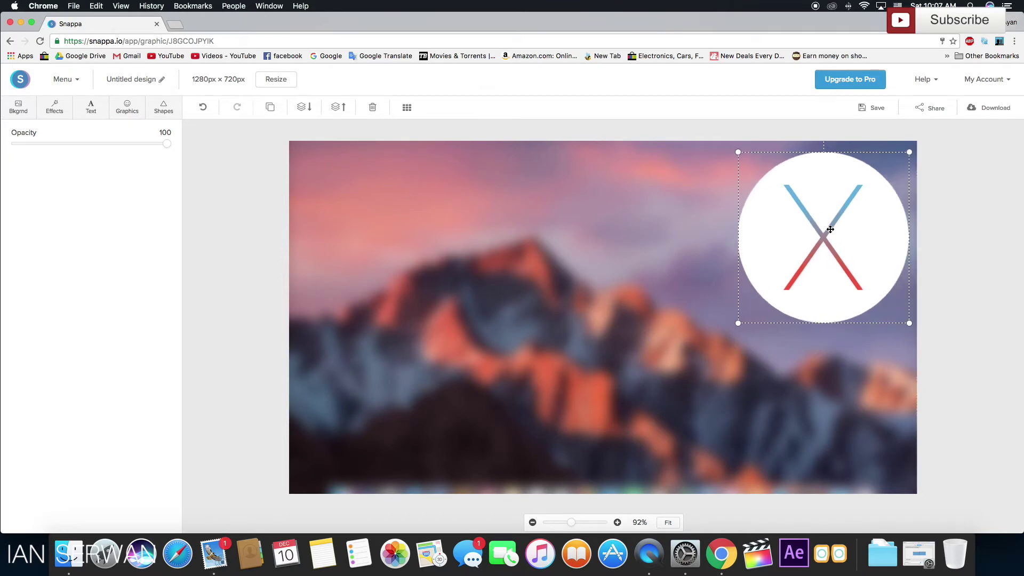
click(595, 275)
Step: Add the Finder face image, shrink it, and align it directly beneath the OS X logo
click(129, 107)
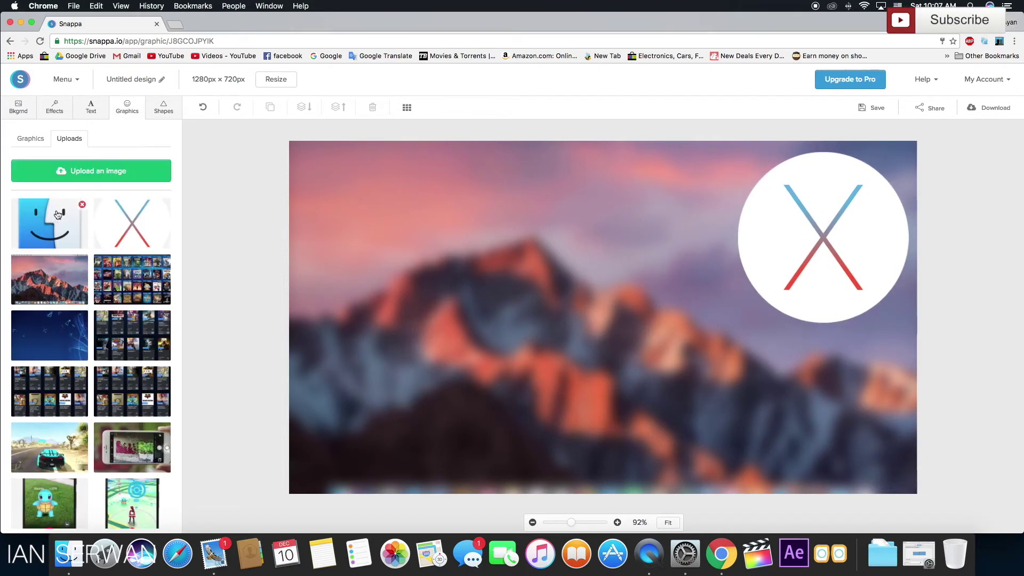
click(69, 225)
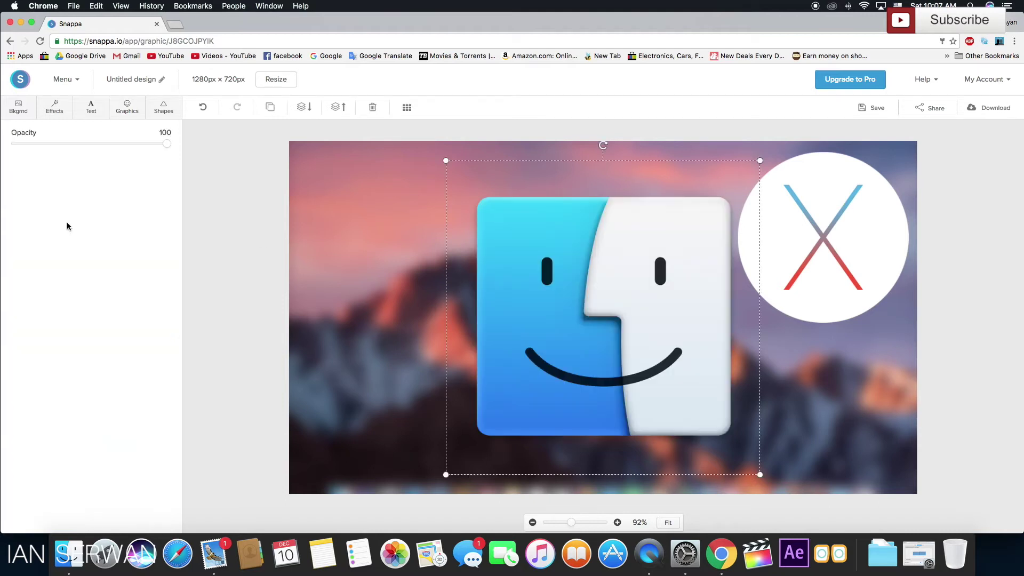
drag(444, 159, 579, 292)
drag(664, 339, 816, 368)
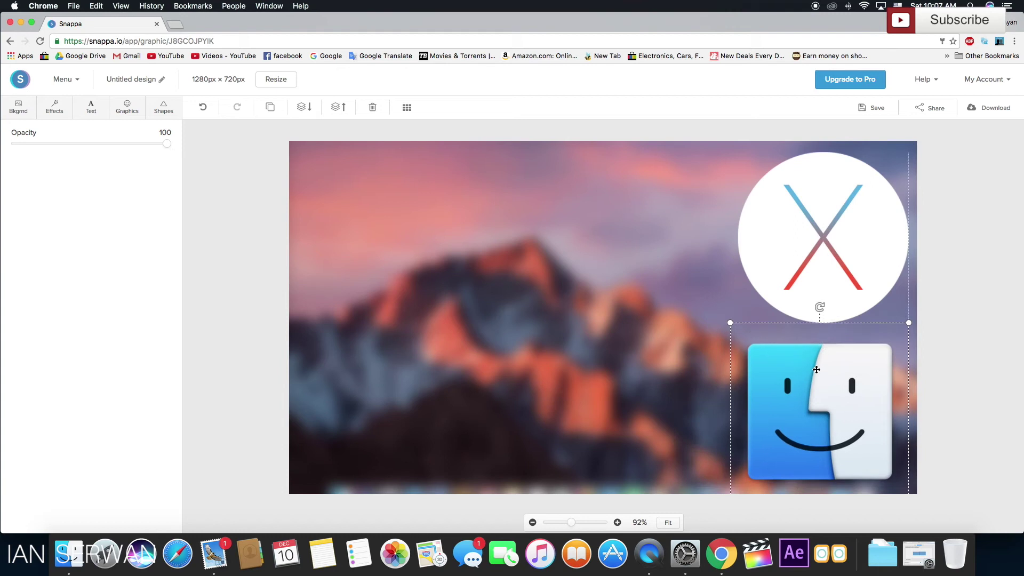
drag(829, 209, 826, 209)
drag(824, 378, 825, 371)
drag(829, 227, 831, 225)
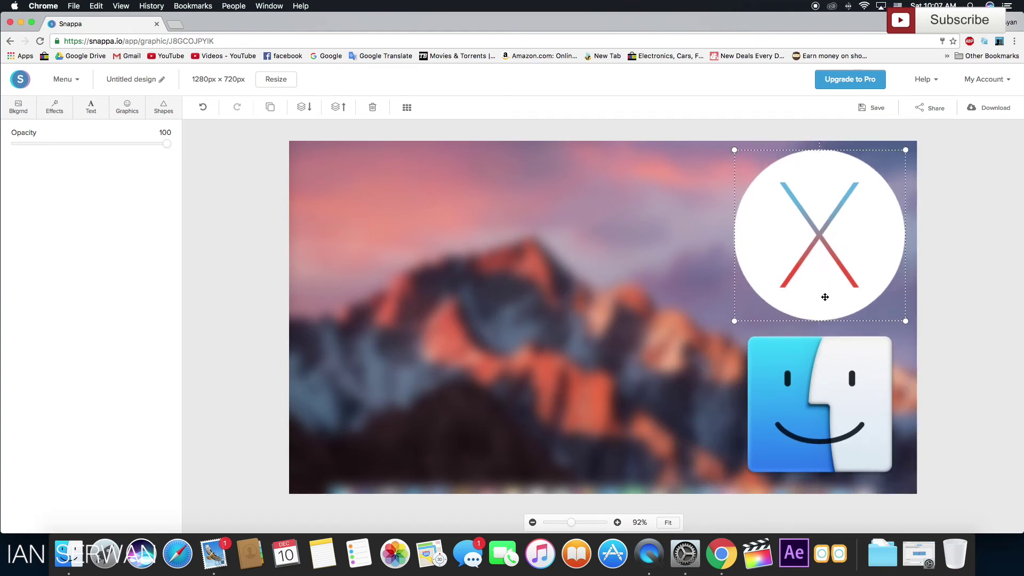
drag(820, 300, 817, 294)
click(681, 354)
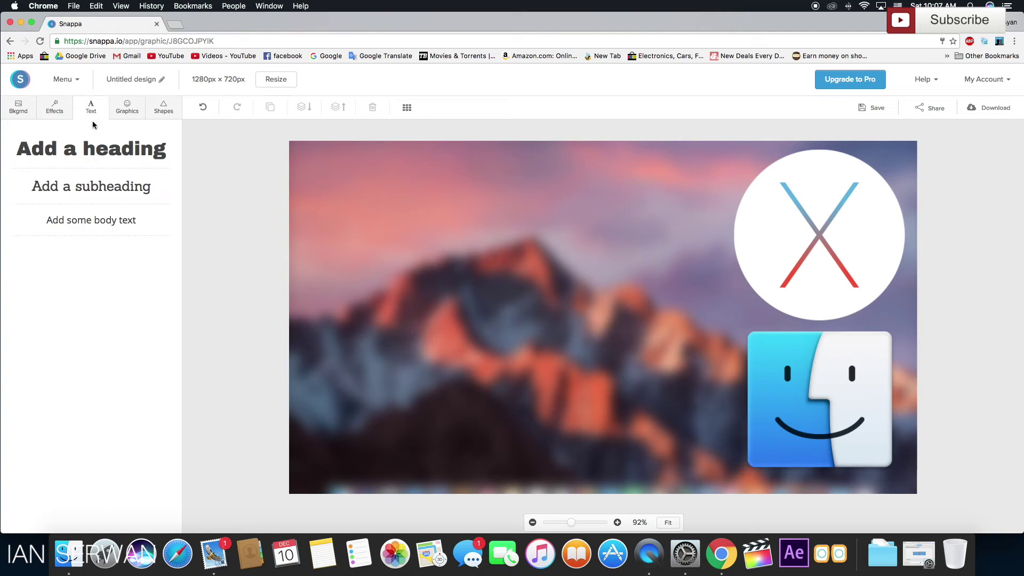
Step: Add a heading reading 'Completly Remove' and widen it onto one line
click(61, 160)
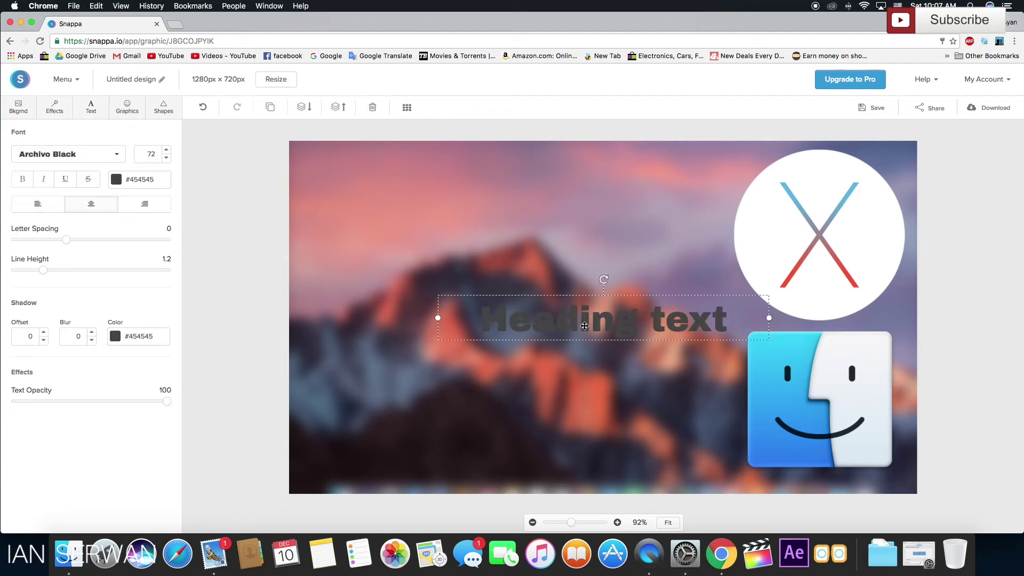
double_click(574, 318)
text(Cpm)
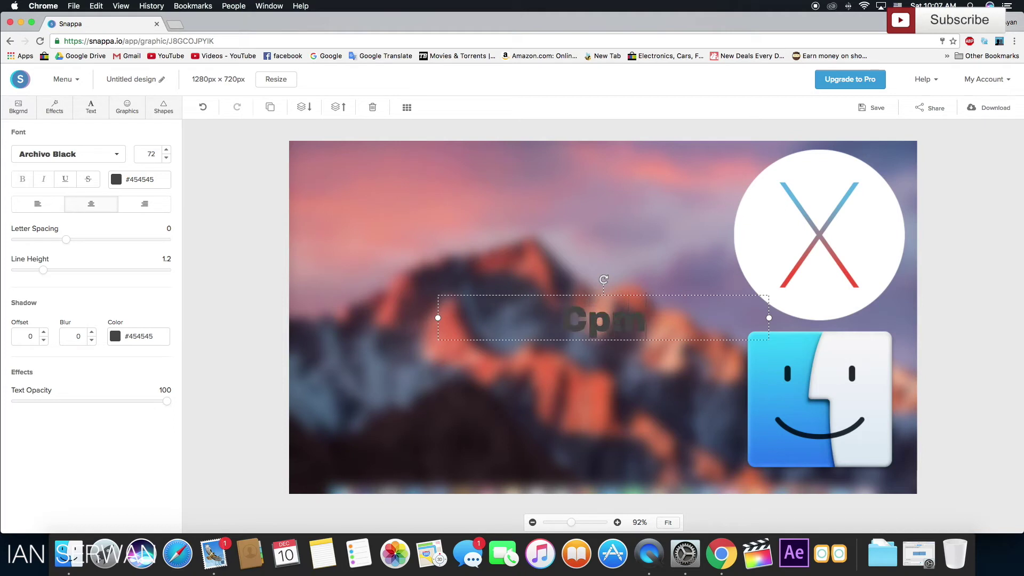
key(BackSpace)
key(BackSpace)
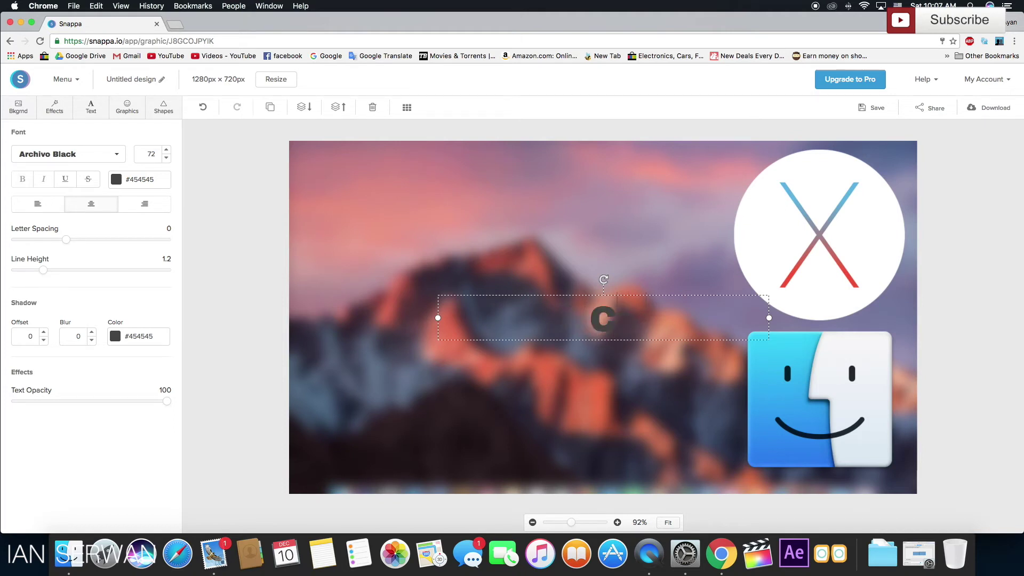
text(ompletly Remove)
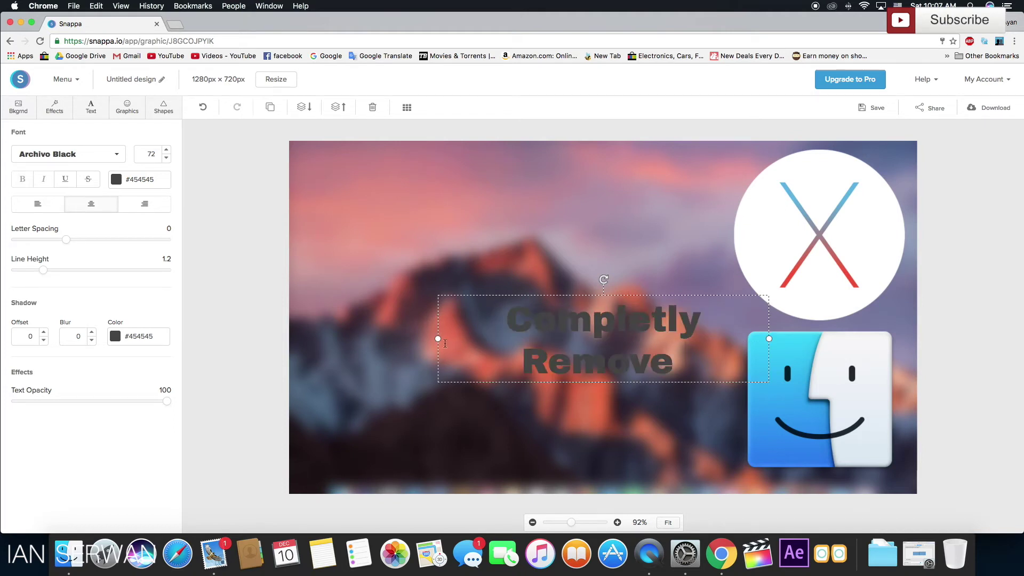
drag(439, 338, 358, 339)
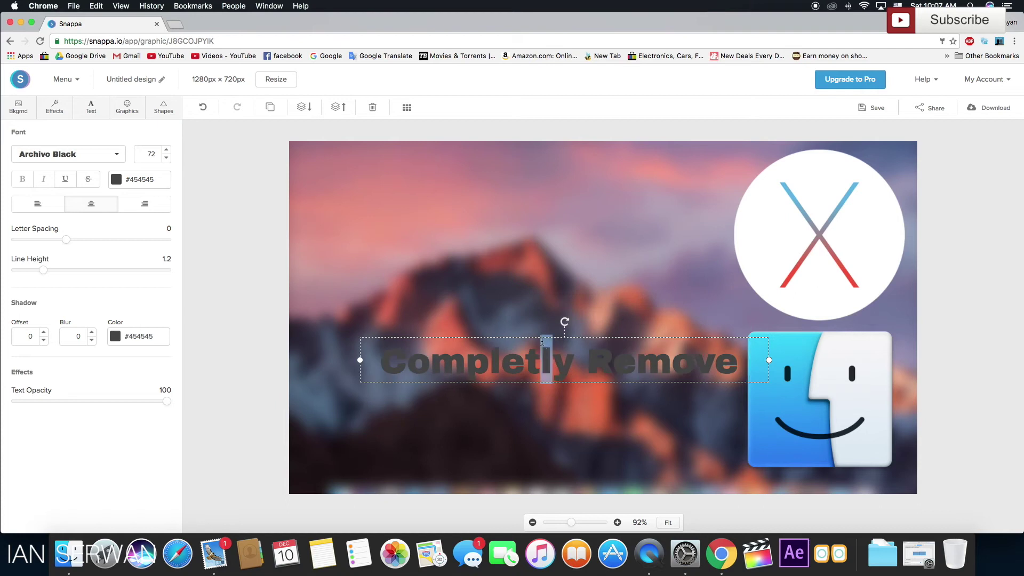
click(491, 318)
Step: Set the title to size 80 and move it to the top of the canvas
click(487, 364)
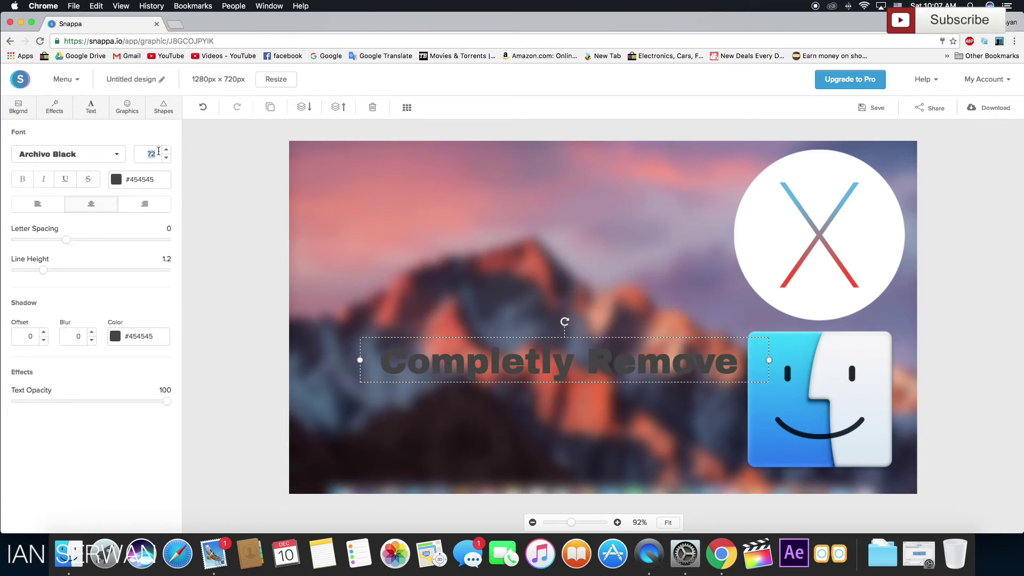
text(80)
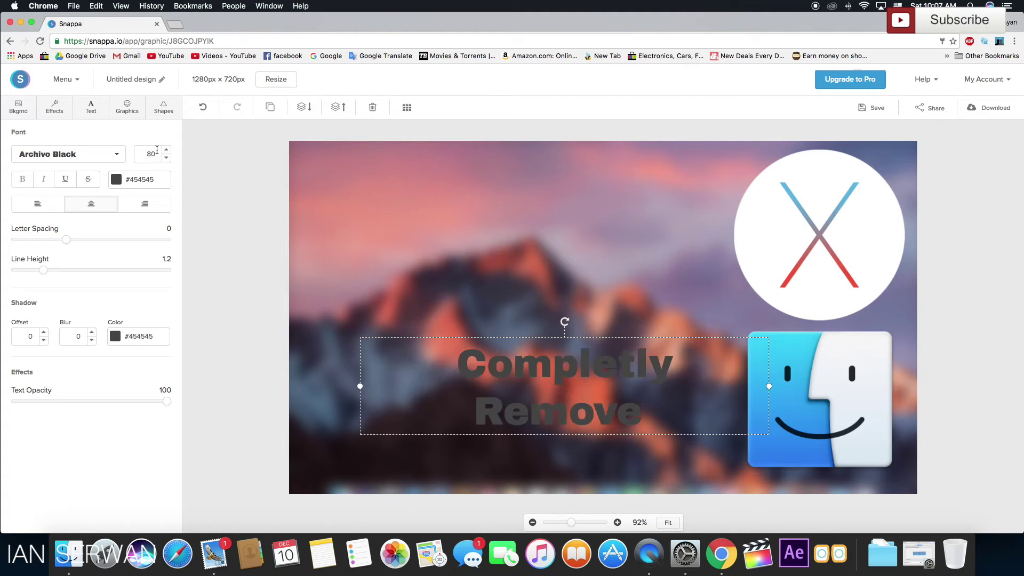
drag(359, 386, 325, 384)
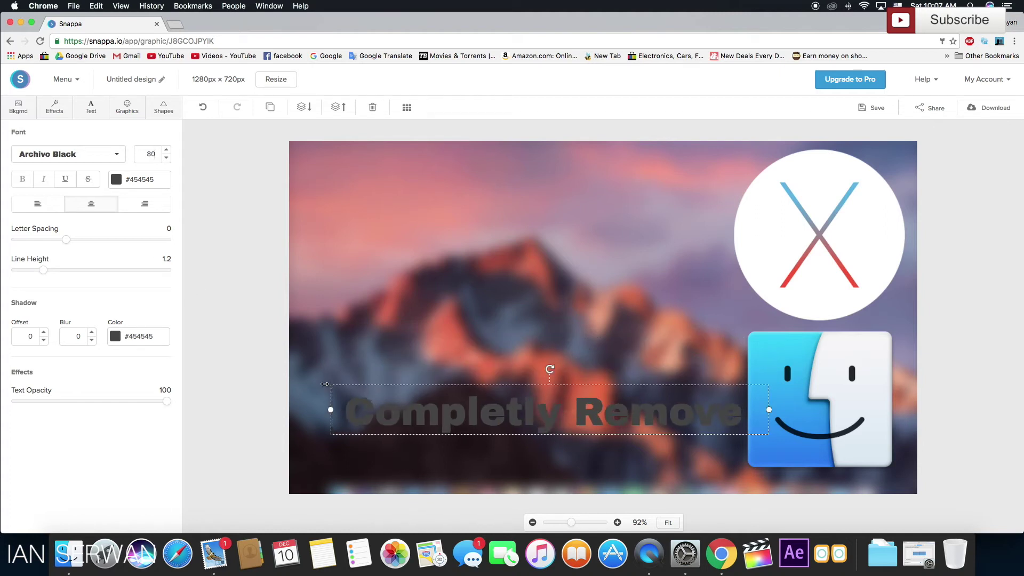
drag(461, 404, 440, 178)
Step: Change the 'Completly Remove' text colour to white with a custom colour
click(143, 180)
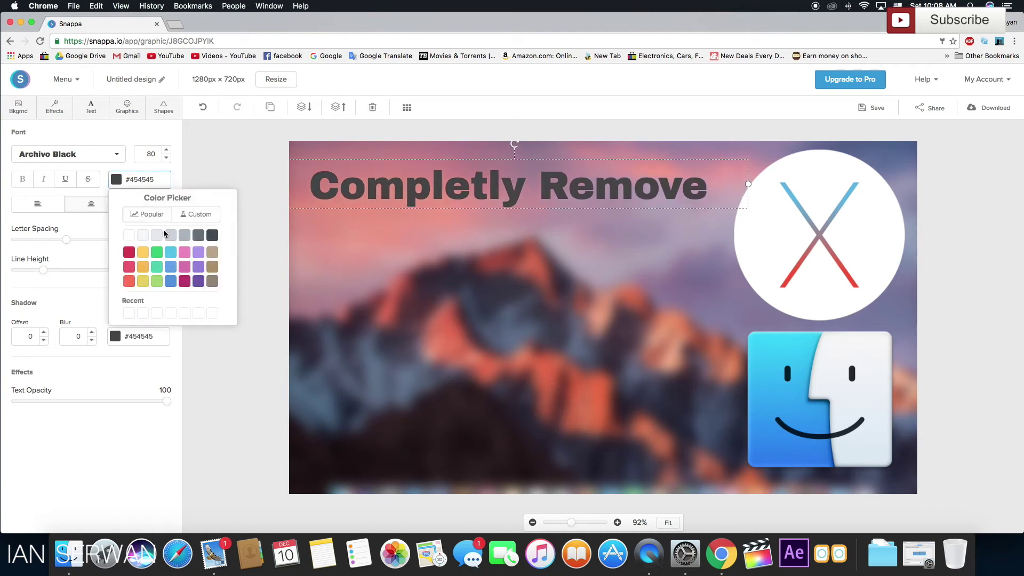
click(211, 213)
drag(173, 259, 47, 178)
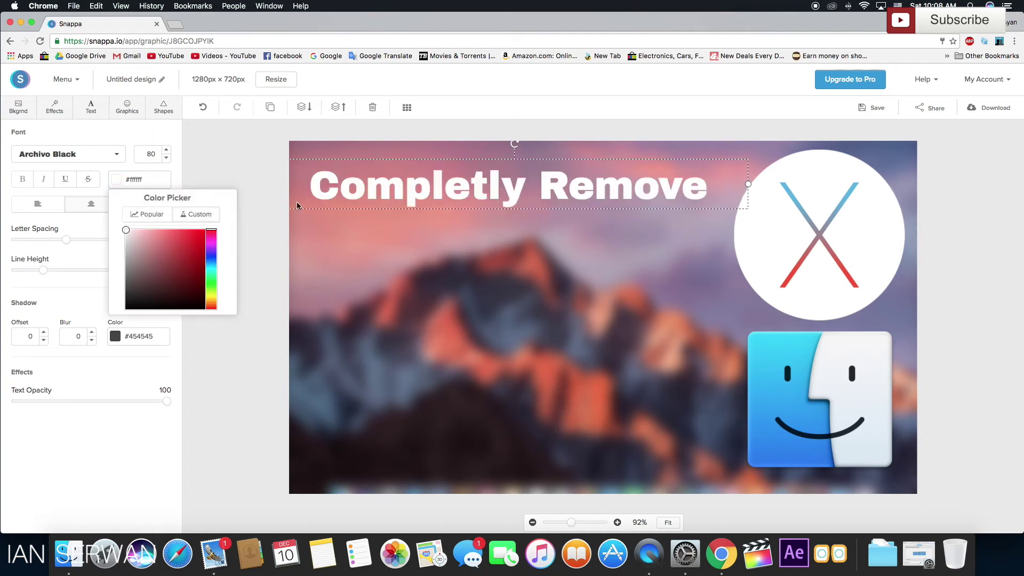
click(463, 259)
click(357, 181)
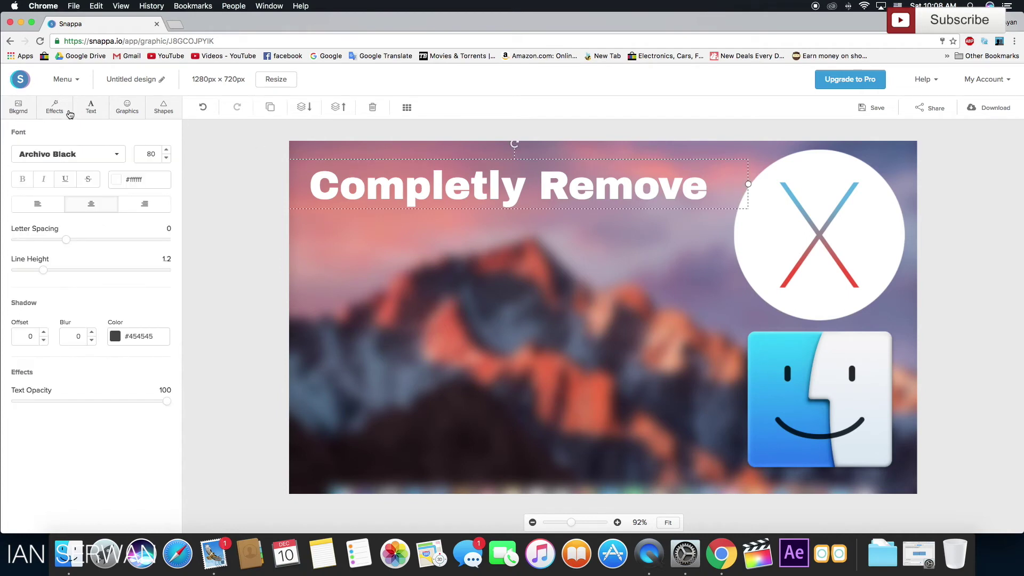
Step: Set the title font to Lato at size 100 and nudge it up
click(91, 155)
scroll(78, 326, down, 5)
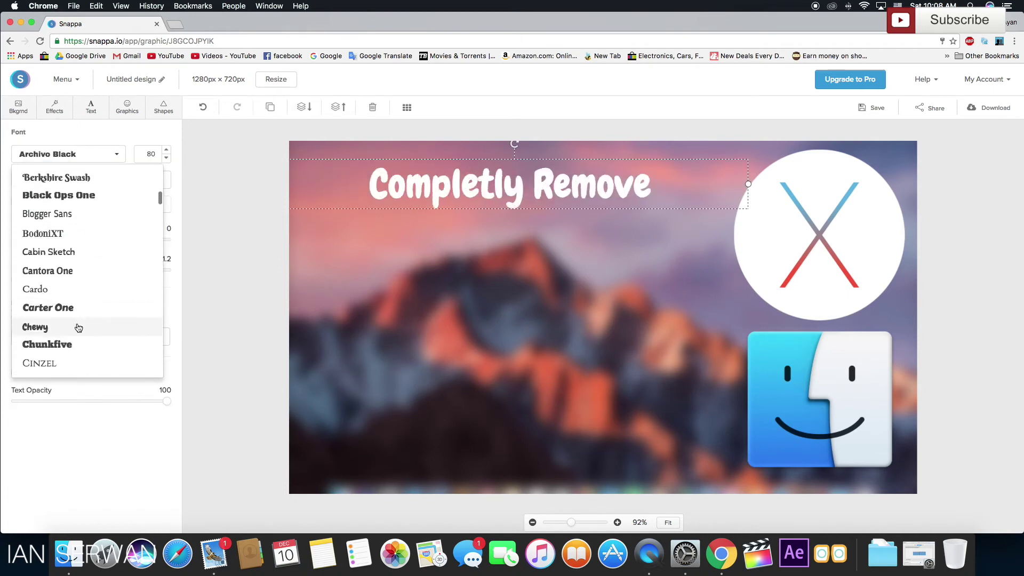
scroll(78, 327, down, 3)
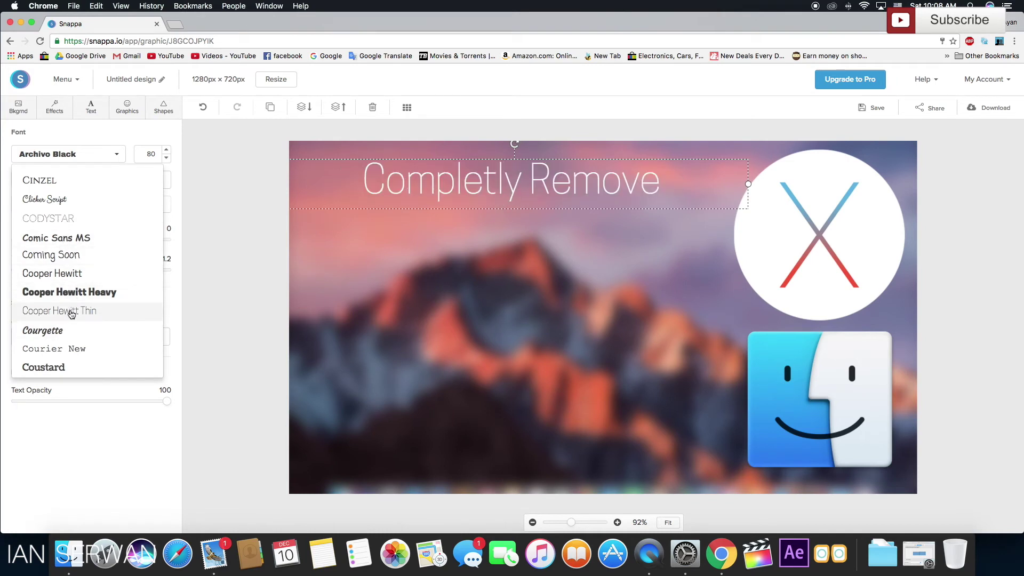
scroll(70, 313, down, 6)
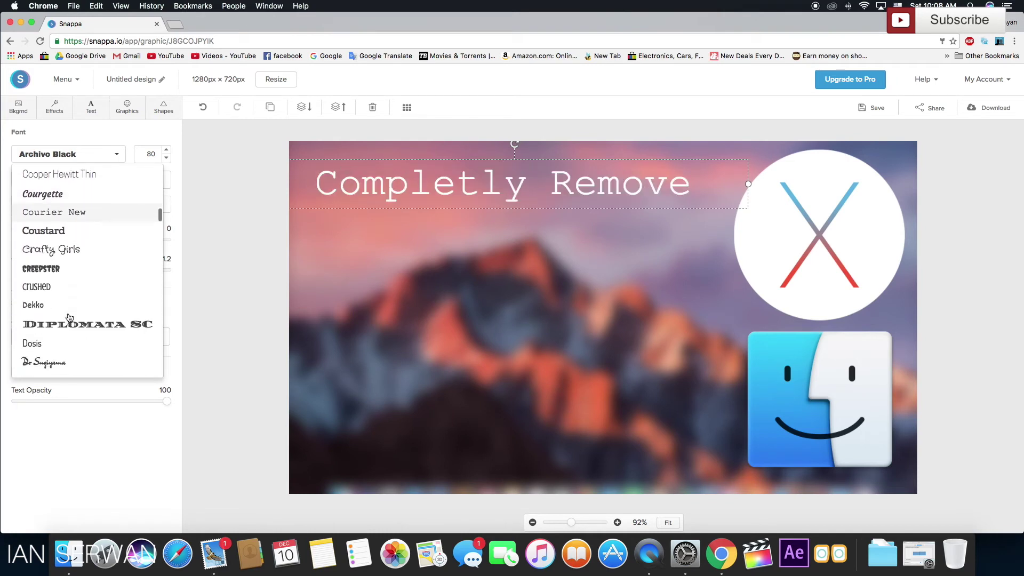
scroll(65, 269, down, 7)
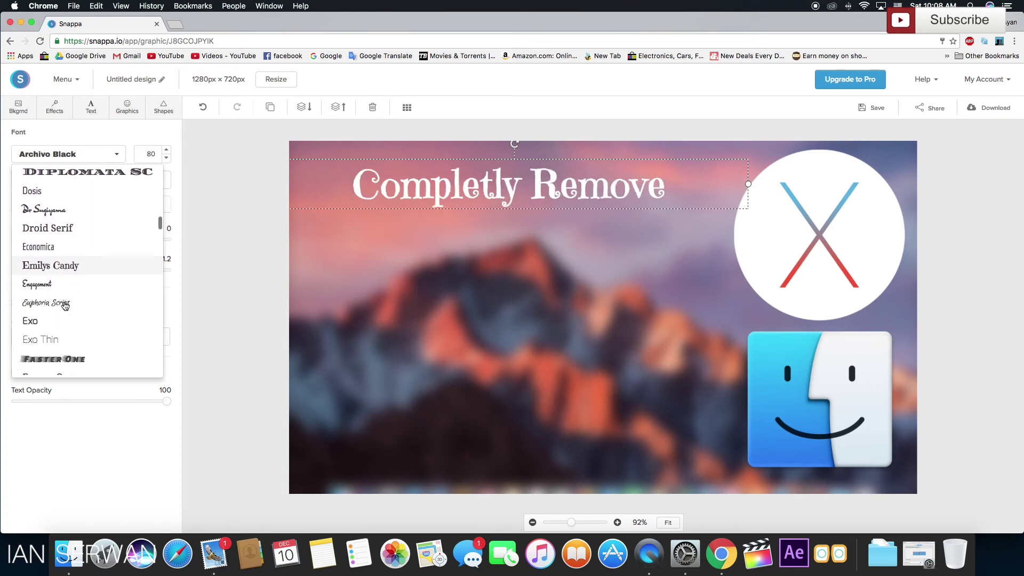
scroll(70, 296, down, 8)
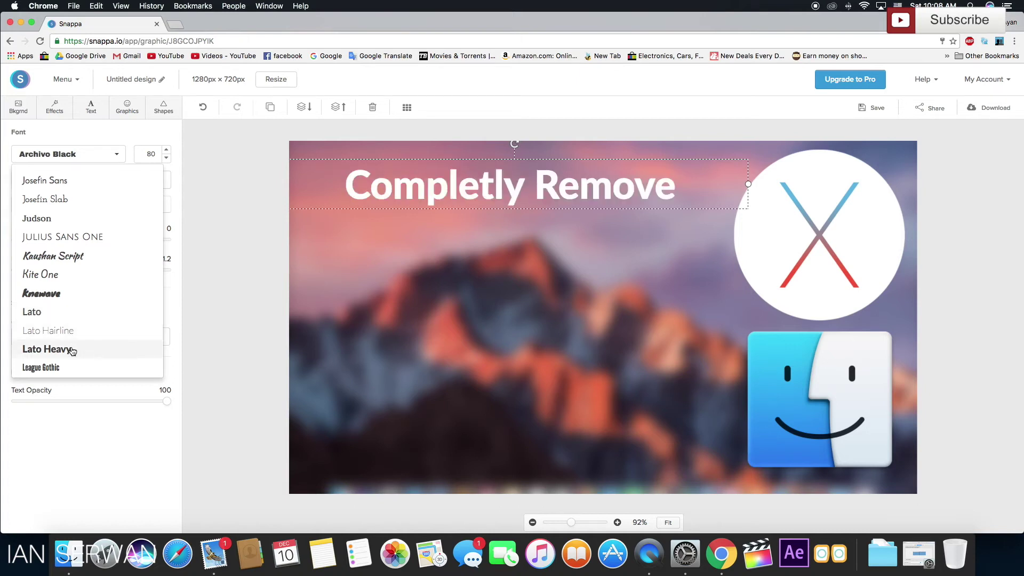
click(71, 311)
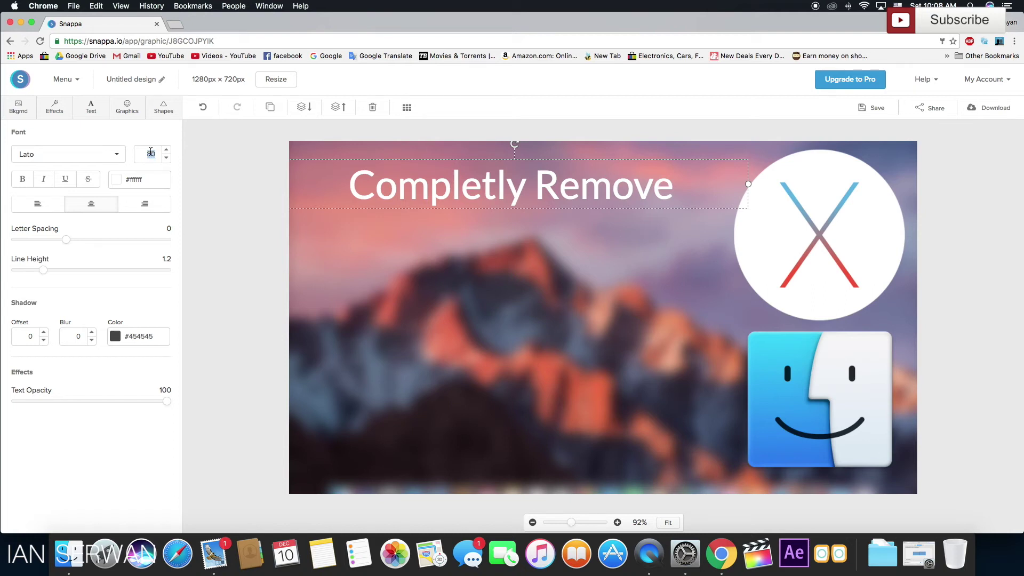
text(11)
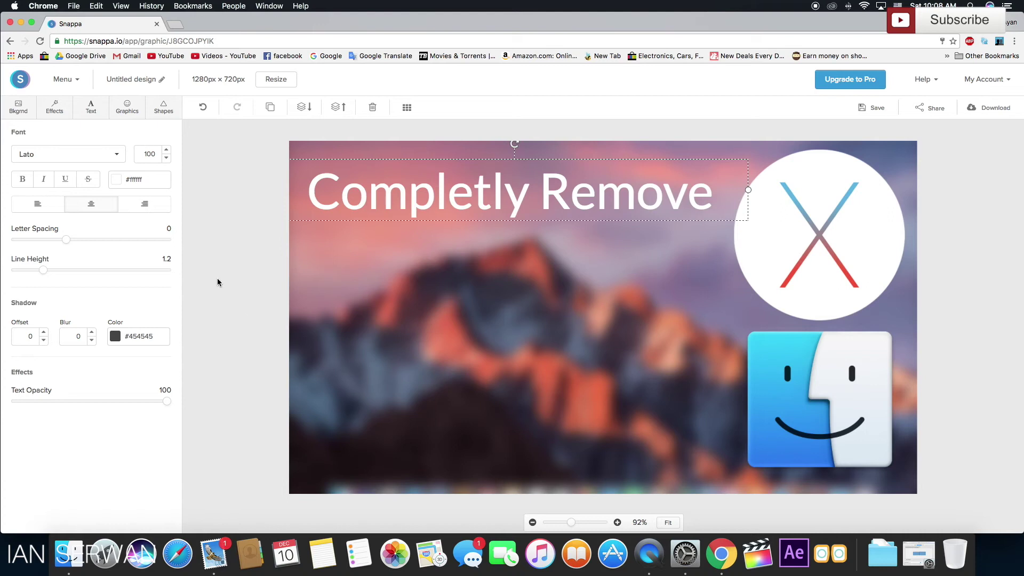
click(575, 296)
drag(543, 185, 542, 181)
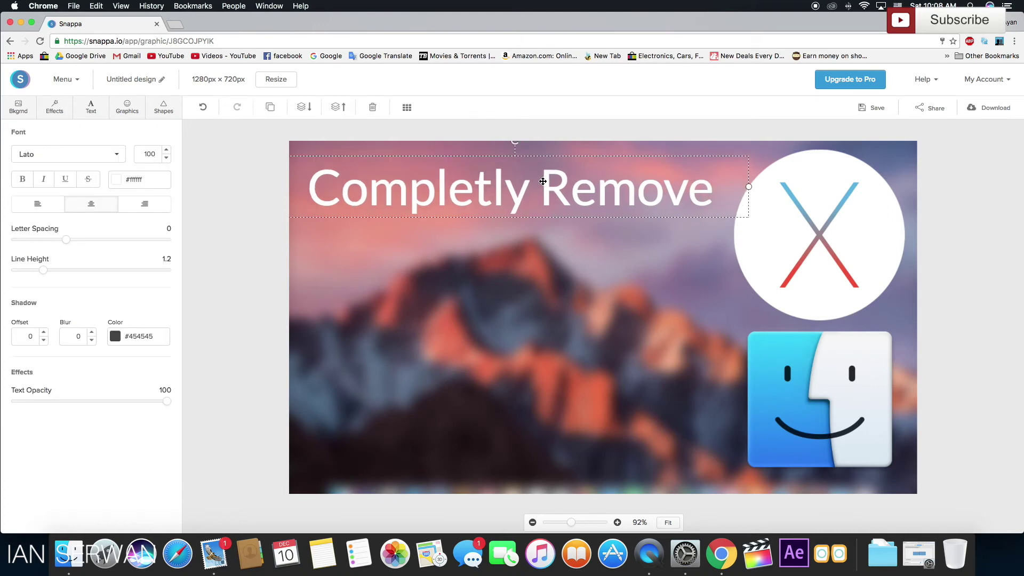
Step: Switch the title to Lato Heavy and fine-tune its position
click(110, 154)
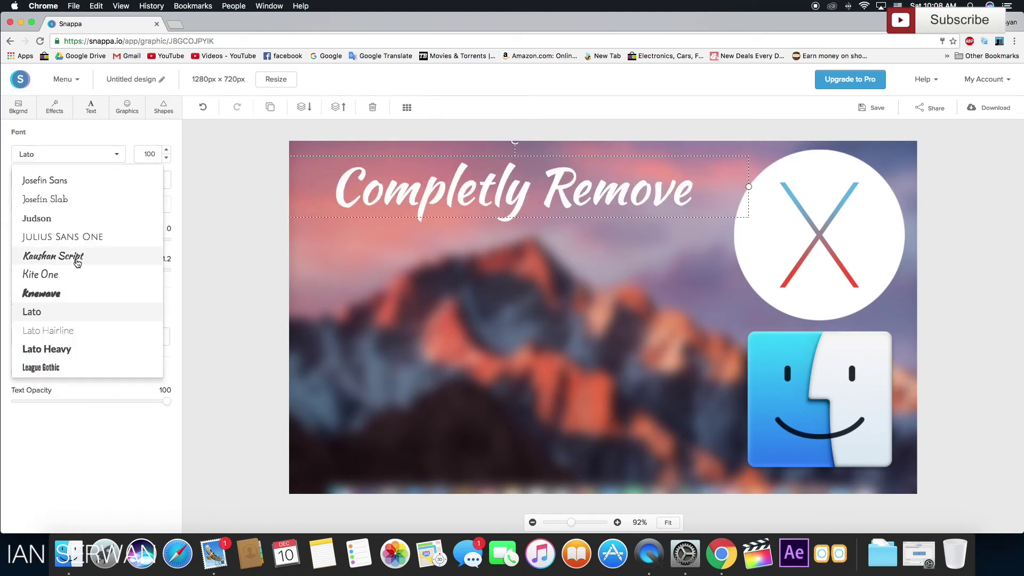
click(60, 349)
click(514, 290)
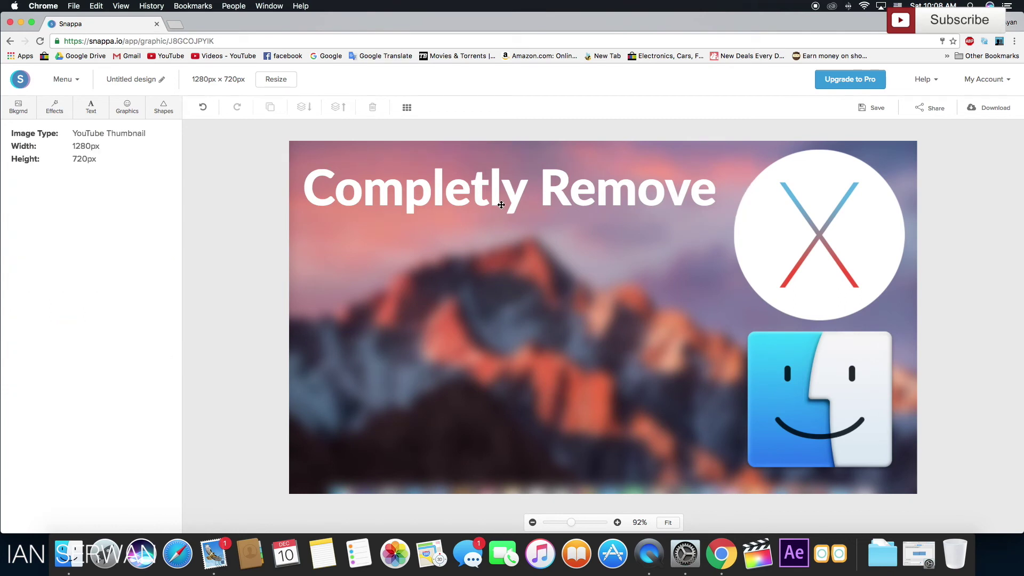
drag(501, 205, 503, 200)
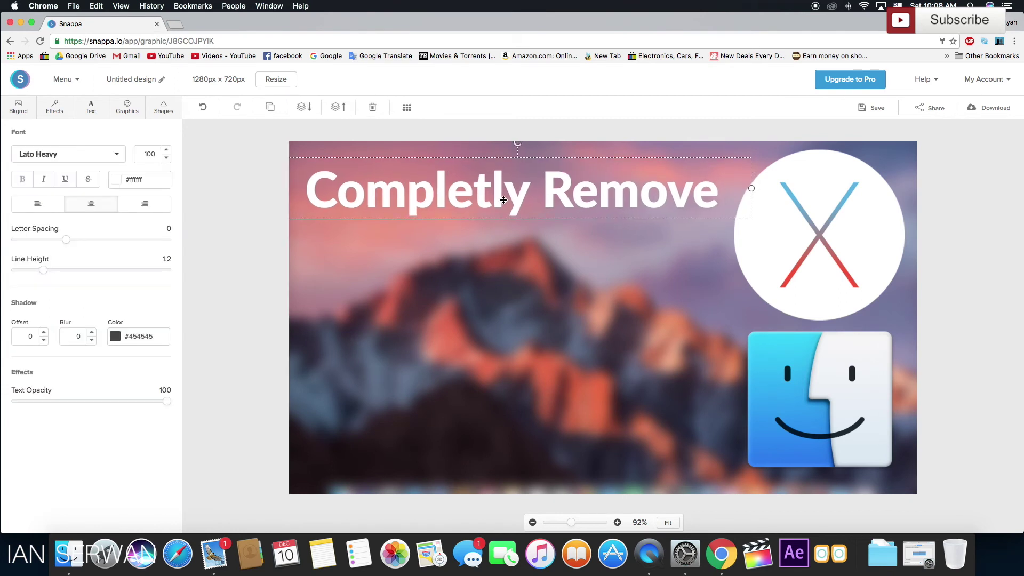
click(381, 274)
Step: Add a new heading reading 'MAC'
click(91, 107)
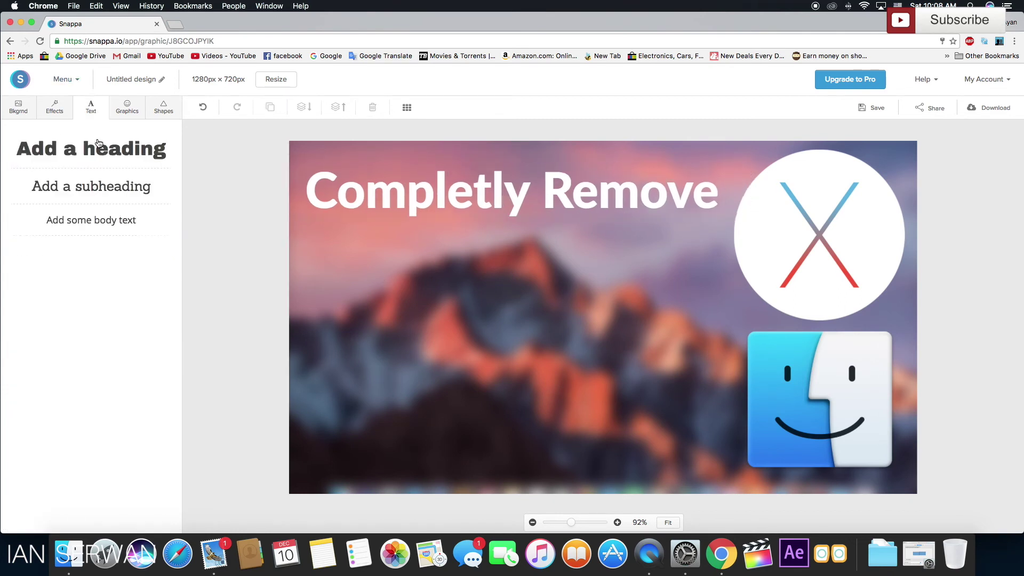
click(116, 167)
double_click(573, 328)
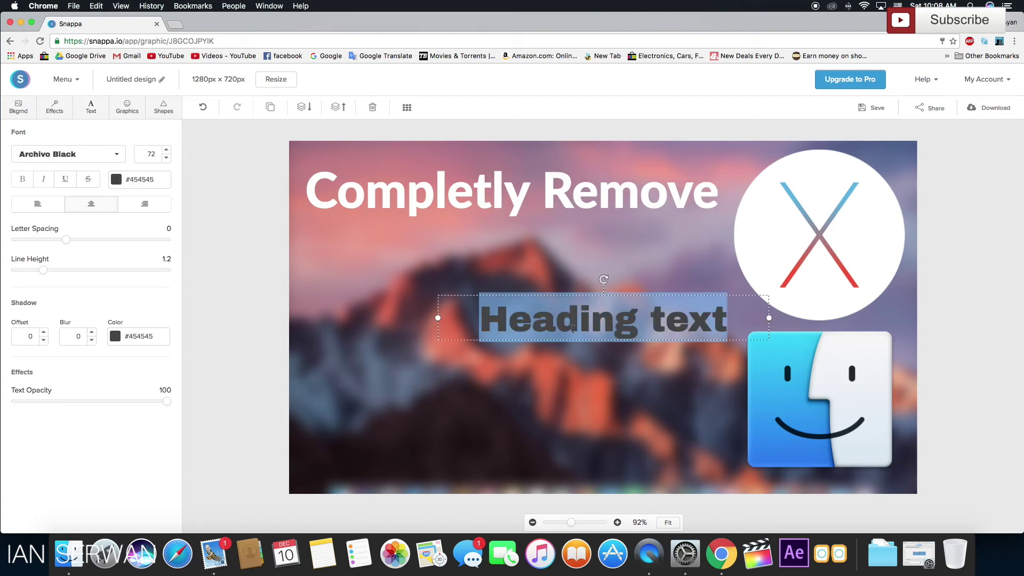
text(MAC)
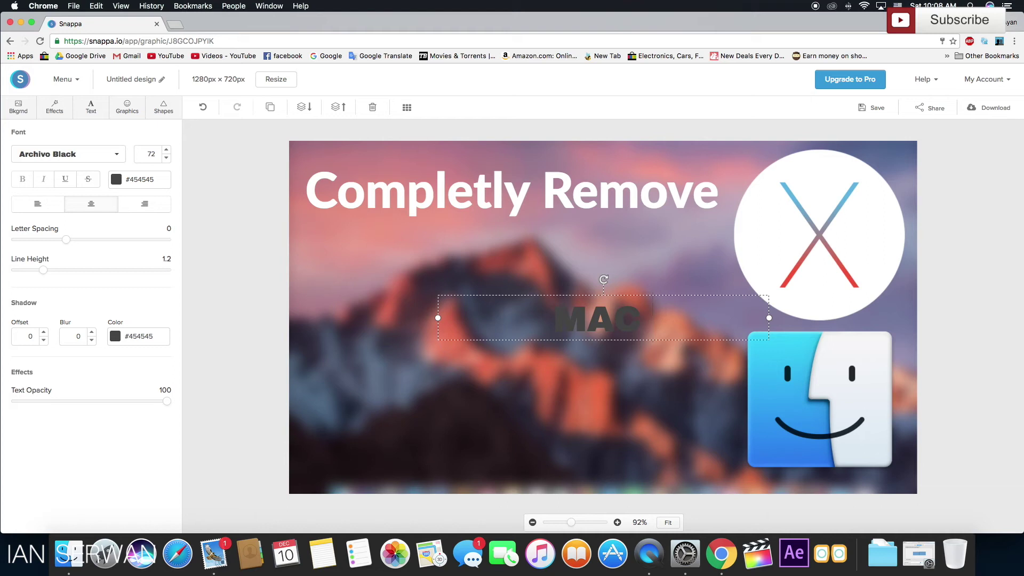
Step: Colour the MAC text bright lime green (#a2ff00)
click(116, 179)
click(185, 265)
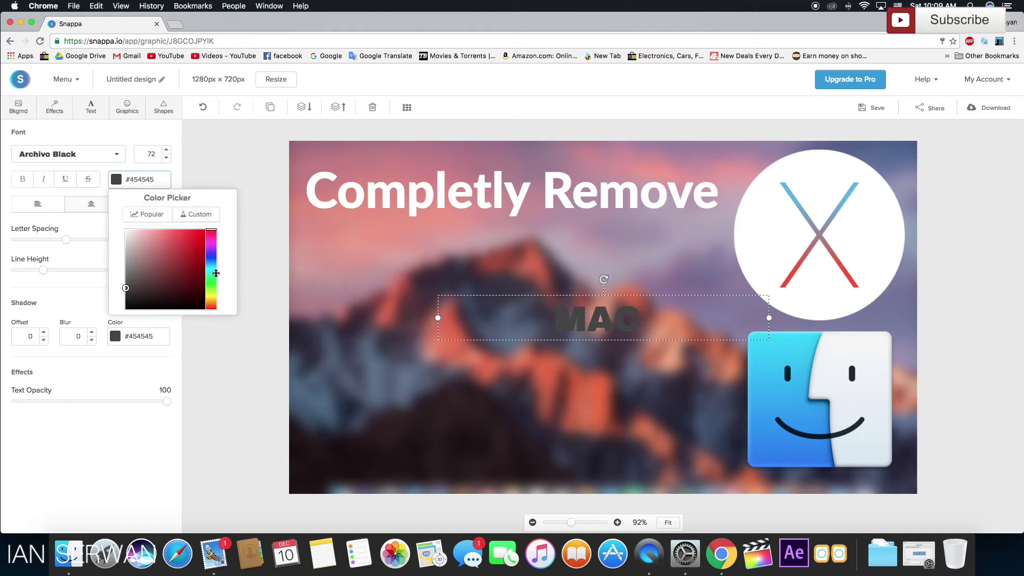
drag(214, 273, 211, 291)
click(205, 230)
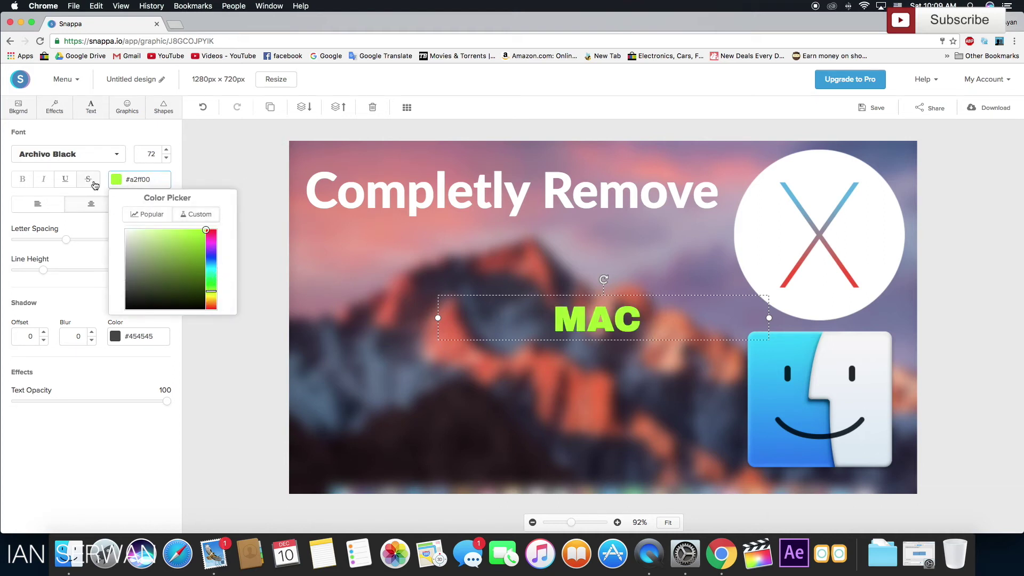
Step: Set MAC to Exo Thin at size 120 and move it left and up
click(81, 160)
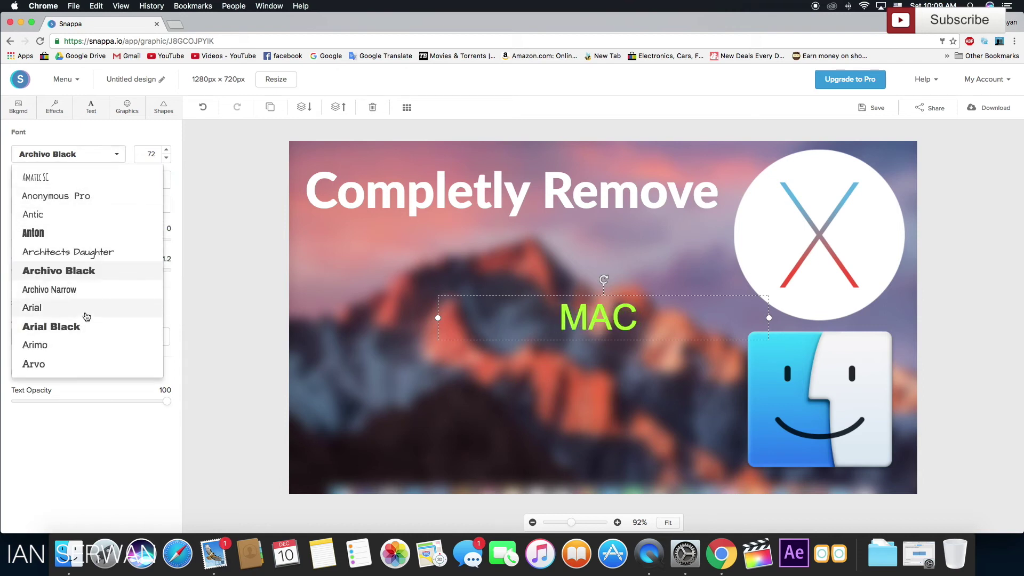
scroll(86, 316, down, 10)
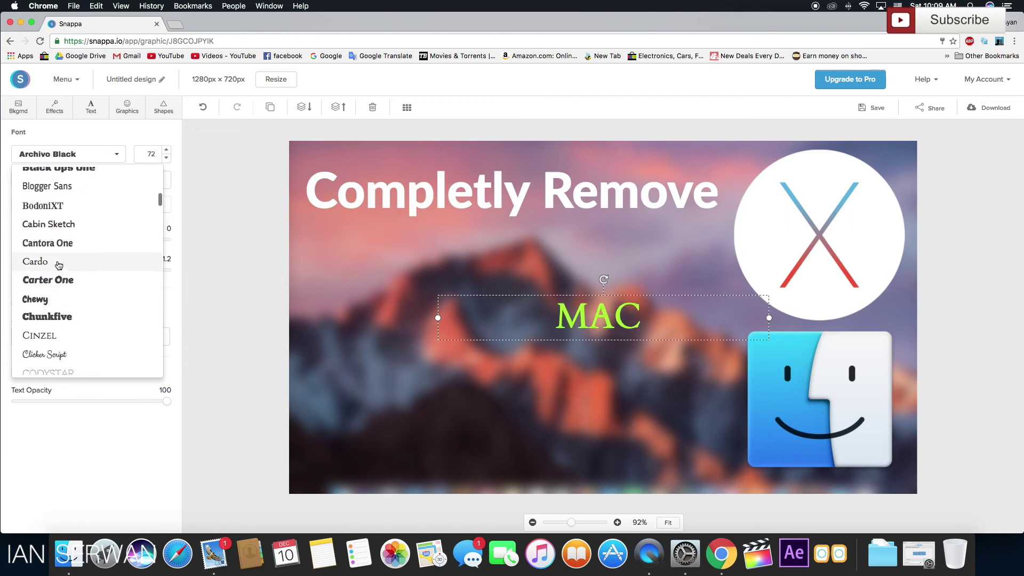
scroll(58, 265, down, 12)
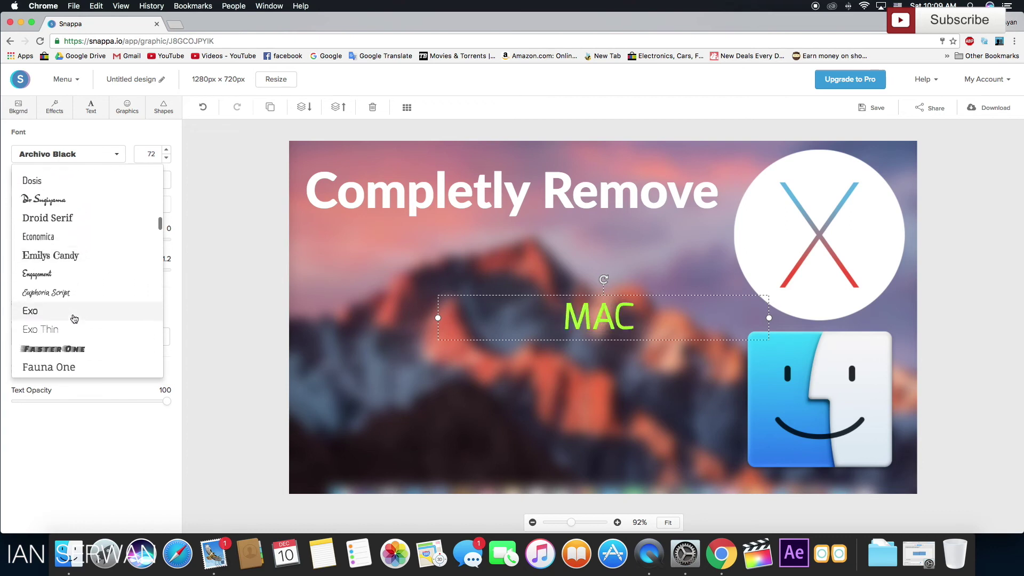
scroll(74, 318, down, 3)
click(57, 233)
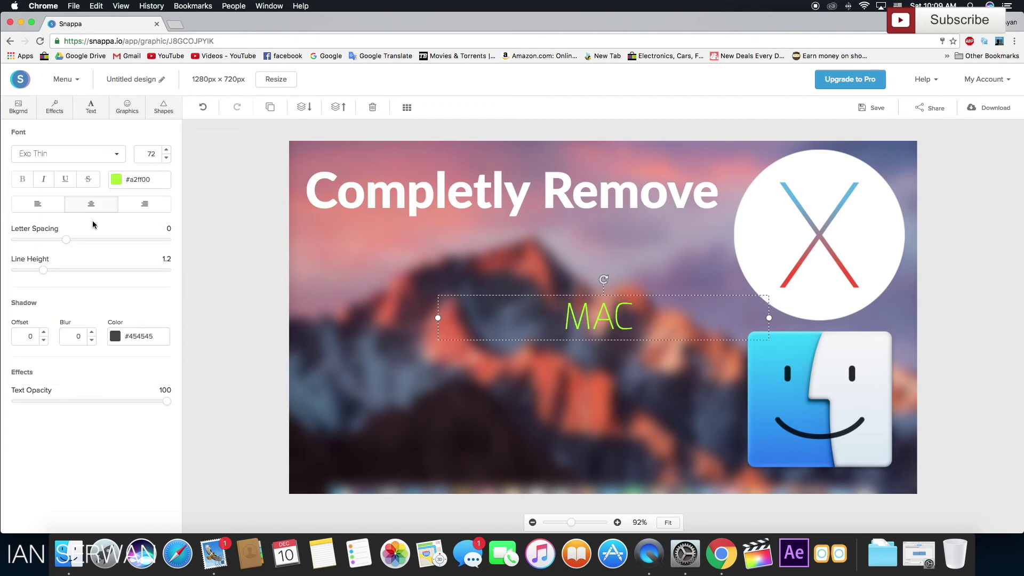
double_click(138, 157)
text(120)
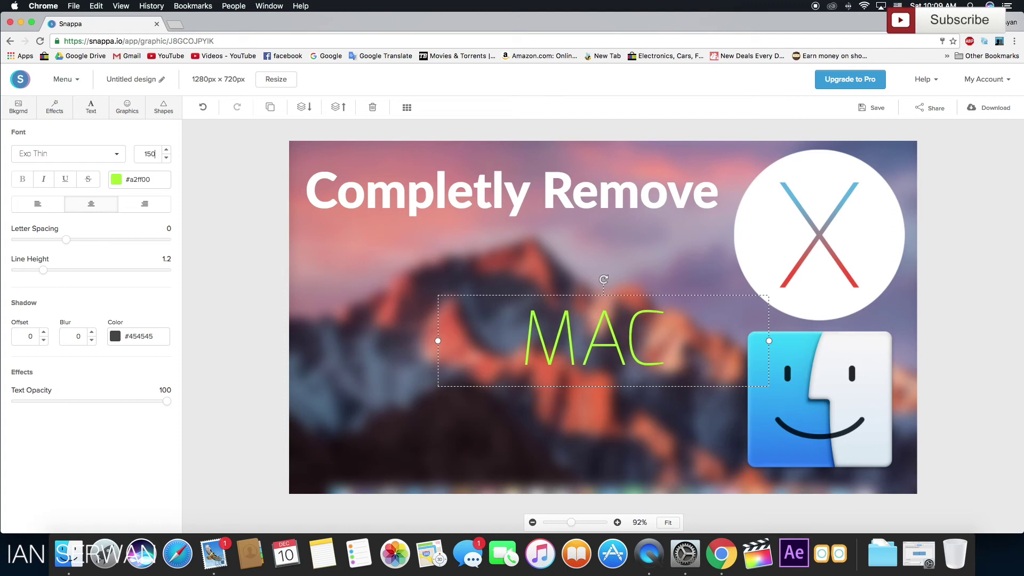
click(212, 214)
drag(554, 323, 355, 301)
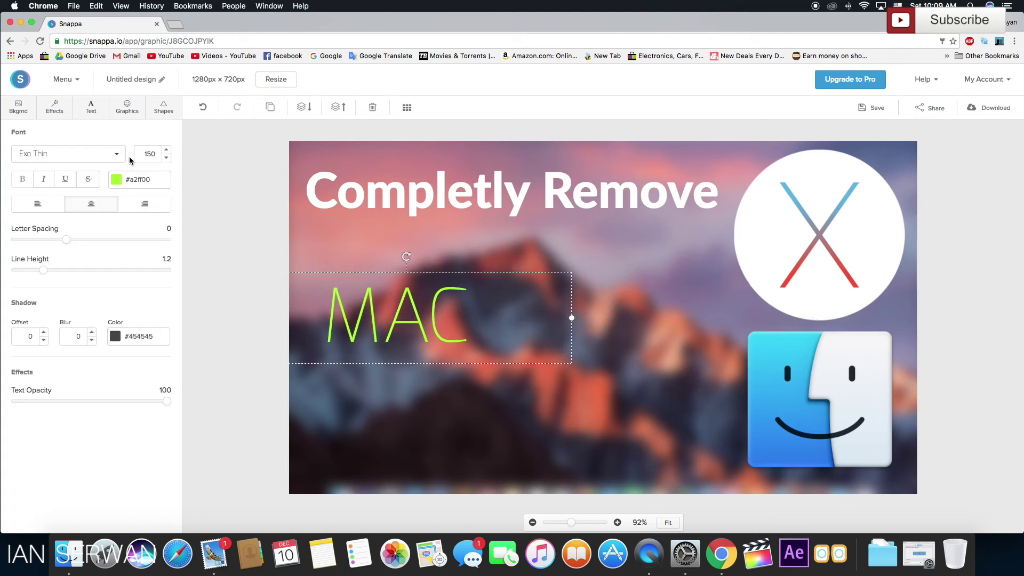
Step: Change MAC's font to Norwester
click(104, 161)
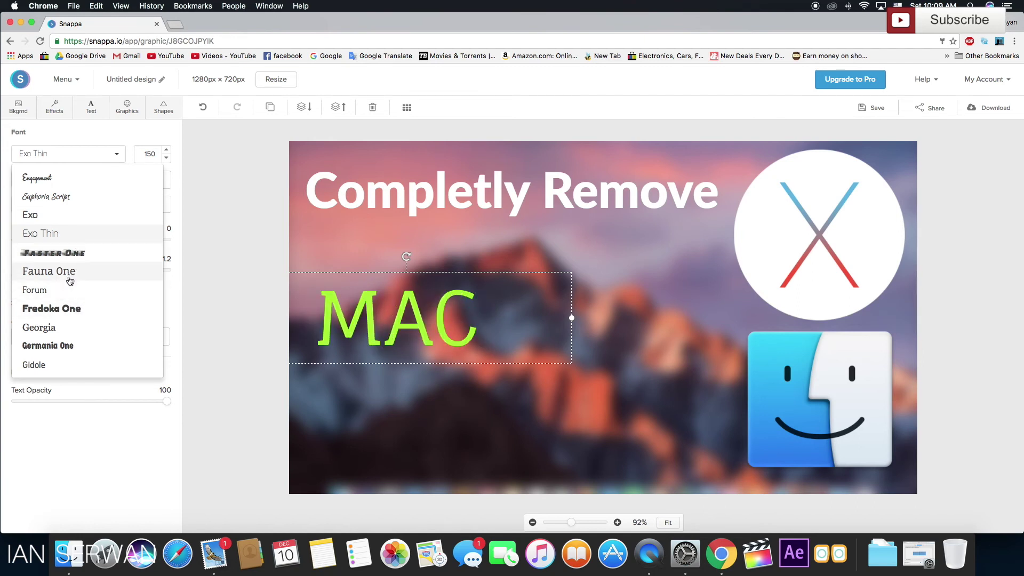
scroll(68, 291, down, 20)
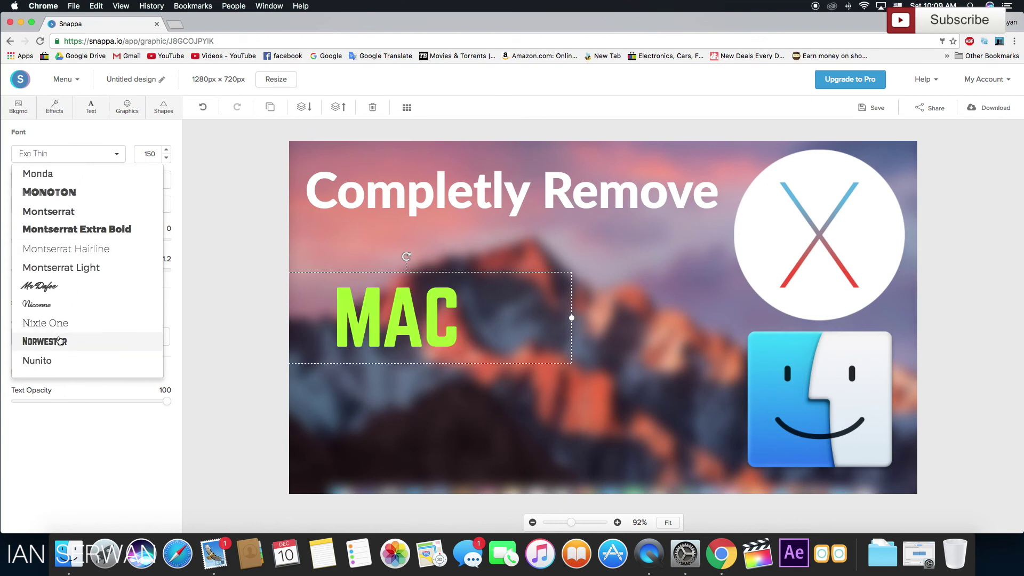
click(60, 340)
Step: Move the MAC text up and slightly left
click(418, 425)
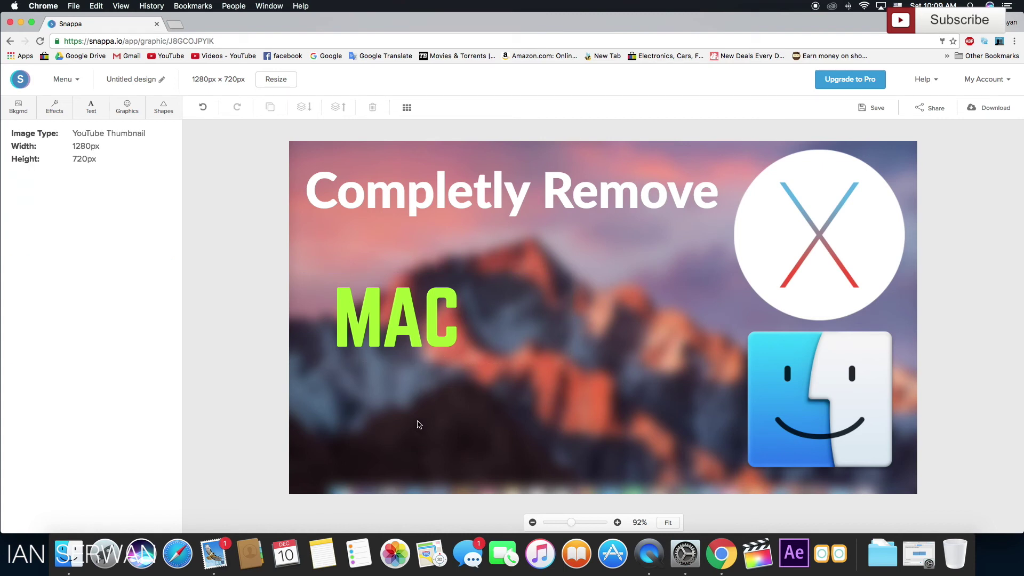
drag(414, 316, 406, 286)
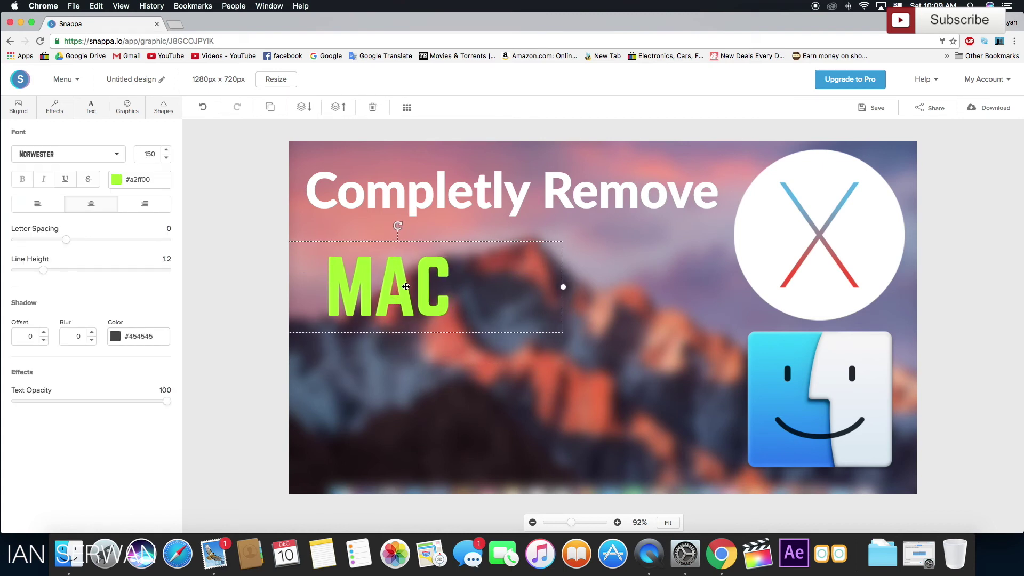
click(400, 360)
Step: Add a 'Programs' heading in yellow-green Arial at size 100
click(90, 107)
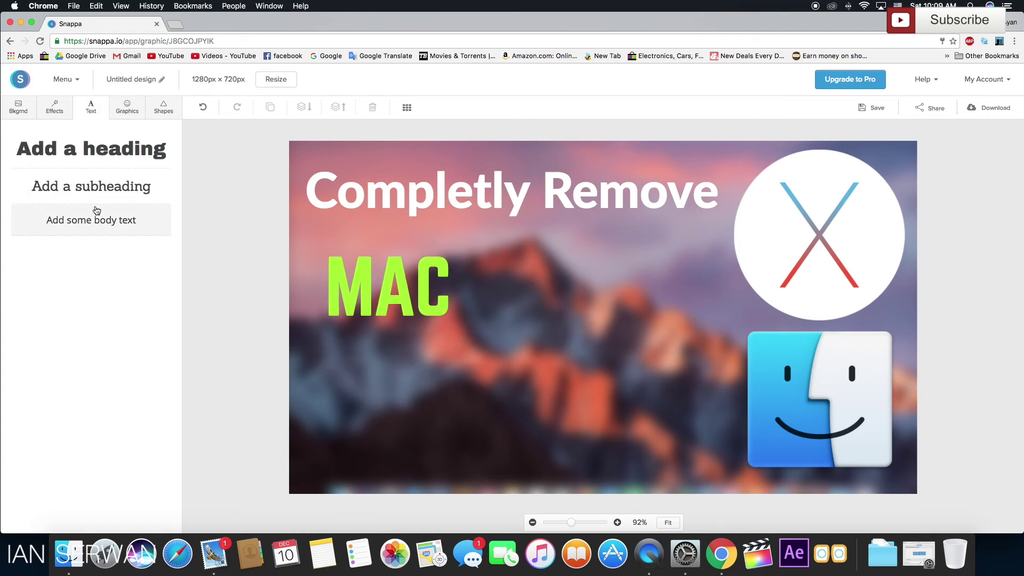
click(91, 149)
double_click(626, 328)
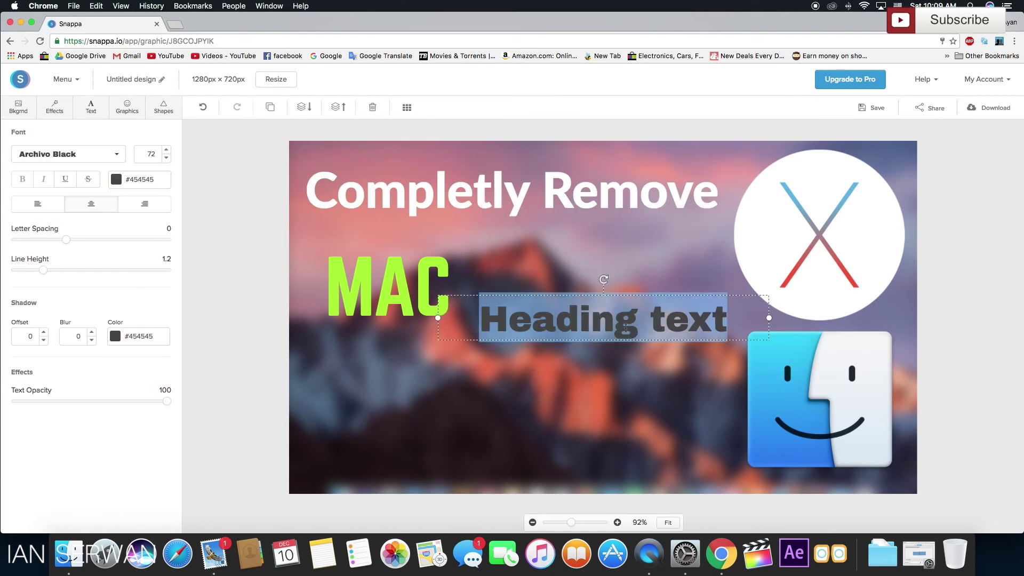
text(Programs)
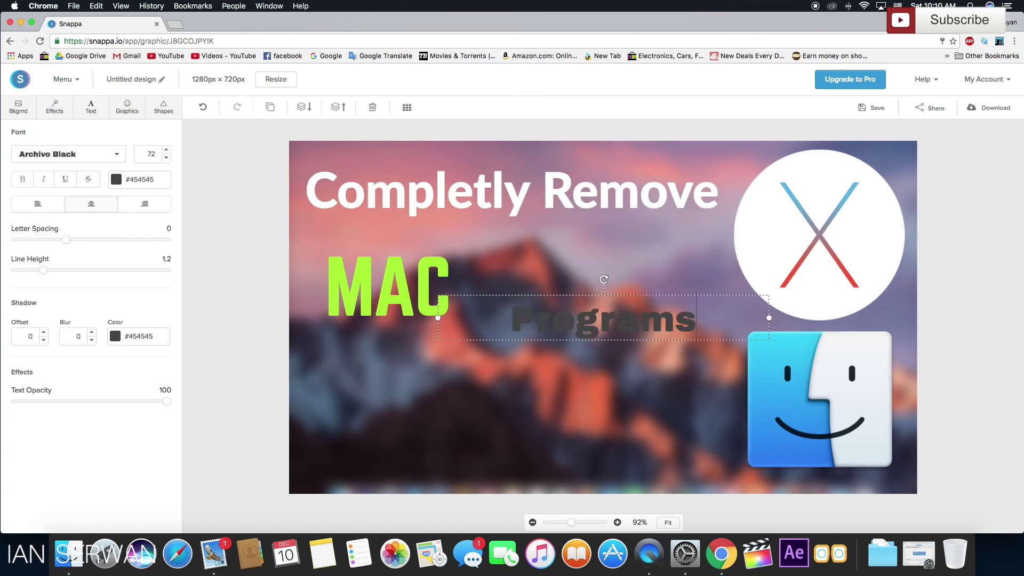
click(115, 180)
click(203, 224)
click(68, 154)
click(32, 176)
triple_click(151, 154)
text(100)
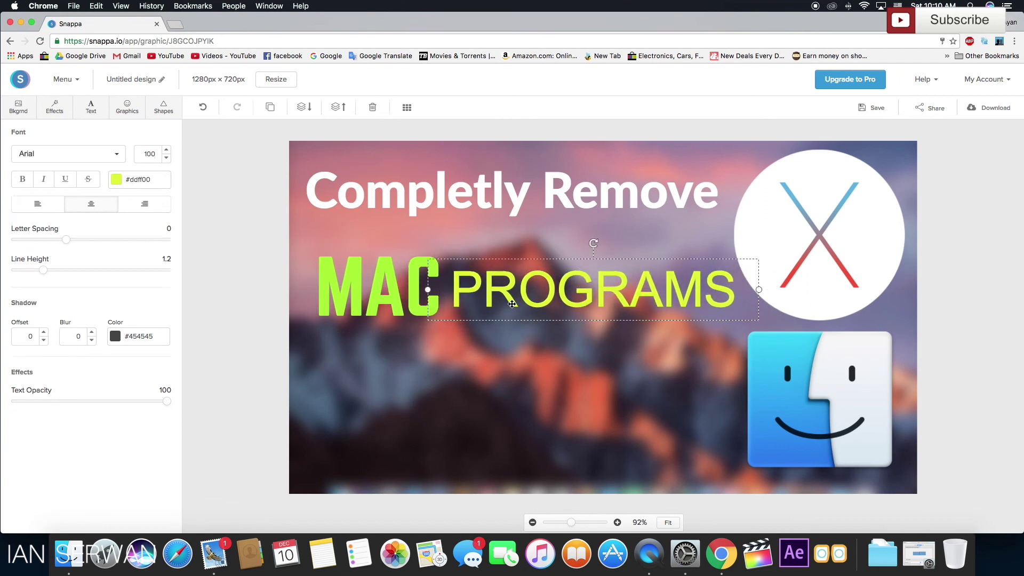
click(365, 398)
Step: Add a '100%' heading styled as white Arial Black
click(91, 107)
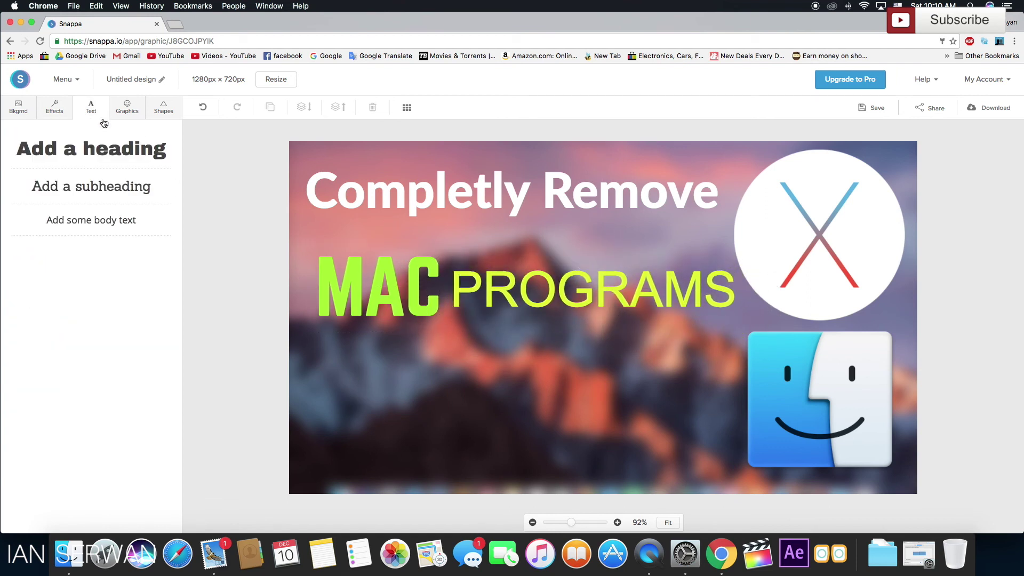
click(91, 149)
double_click(568, 312)
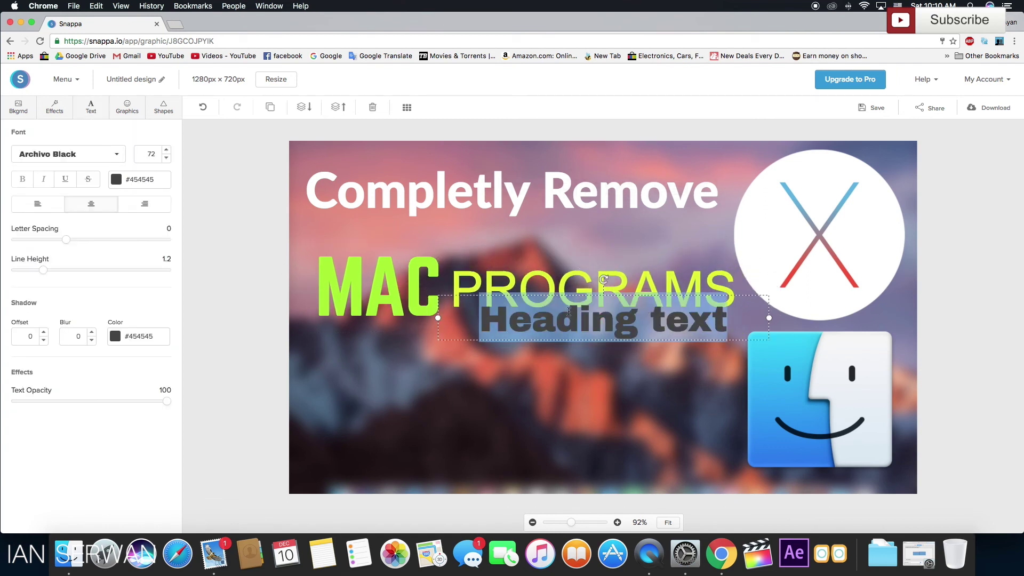
text(100)
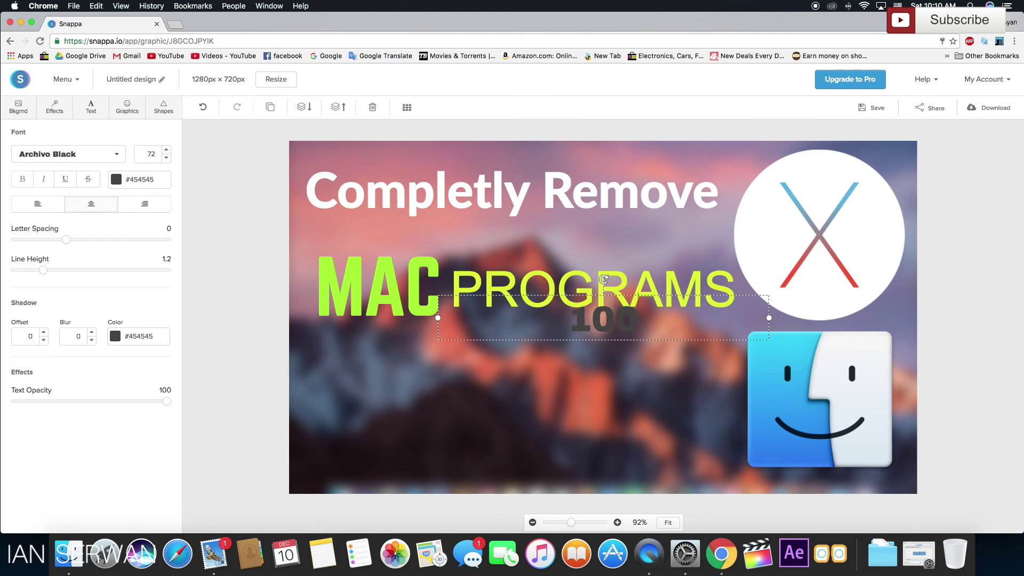
text(+)
key(Return)
key(BackSpace)
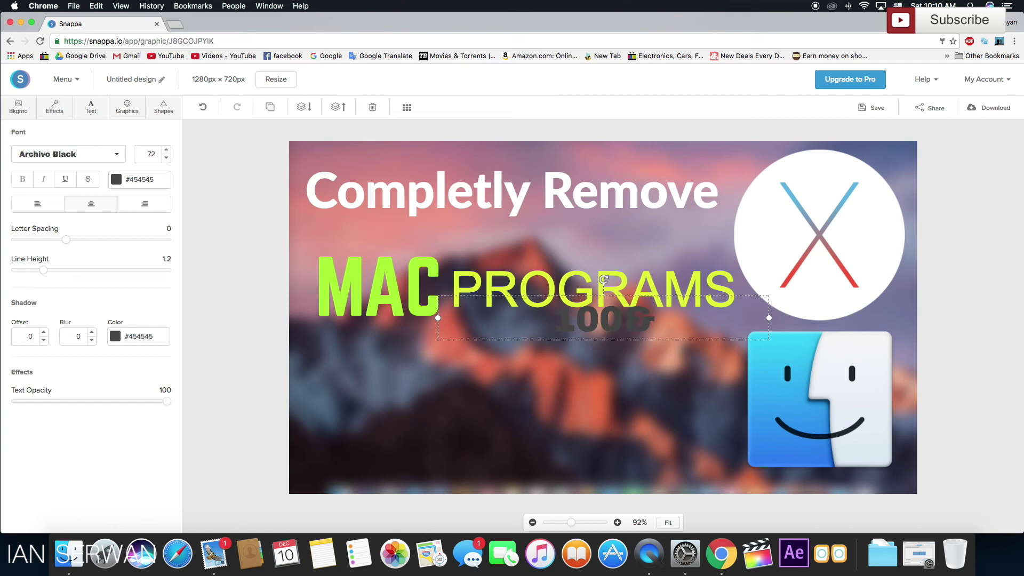
click(68, 154)
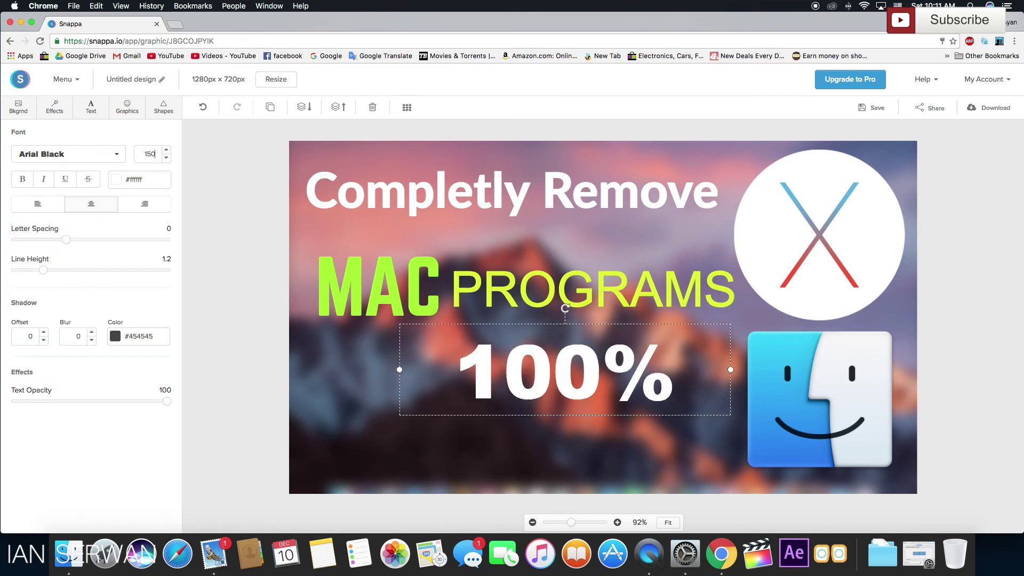
Step: Give PROGRAMS a bolder font and add a placeholder subheading
click(592, 290)
click(69, 153)
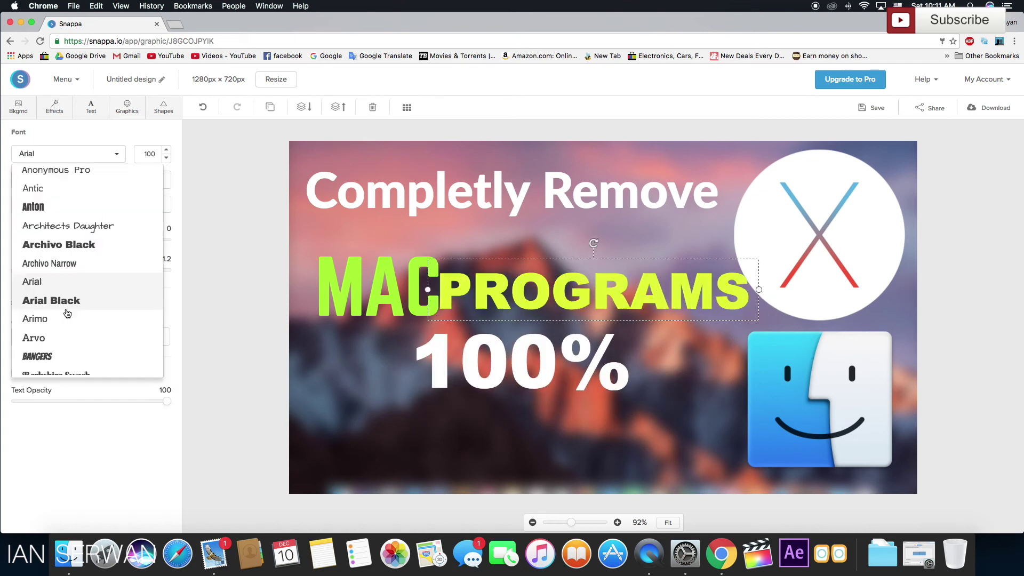
scroll(67, 314, down, 10)
click(63, 297)
click(90, 107)
click(104, 184)
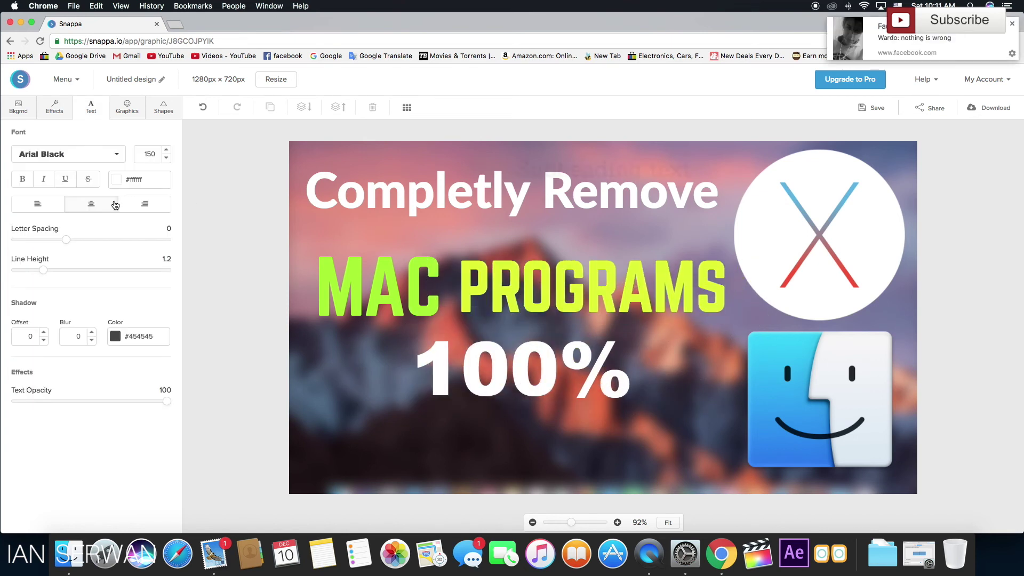
Step: Replace the subheading with '( NO SOFTWARE )' and move it below 100%
double_click(591, 328)
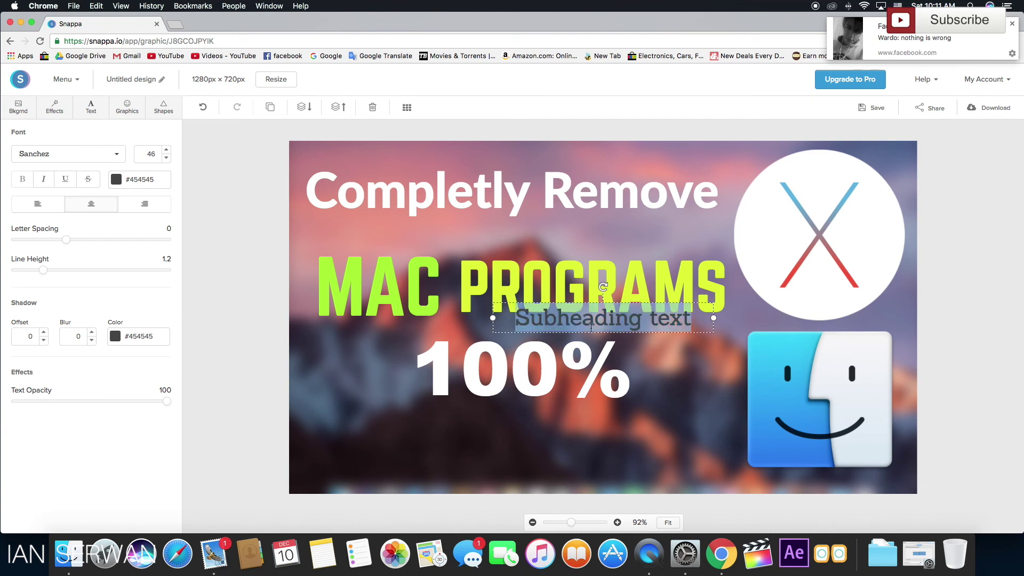
text(( NO SOFTWARE ))
click(648, 342)
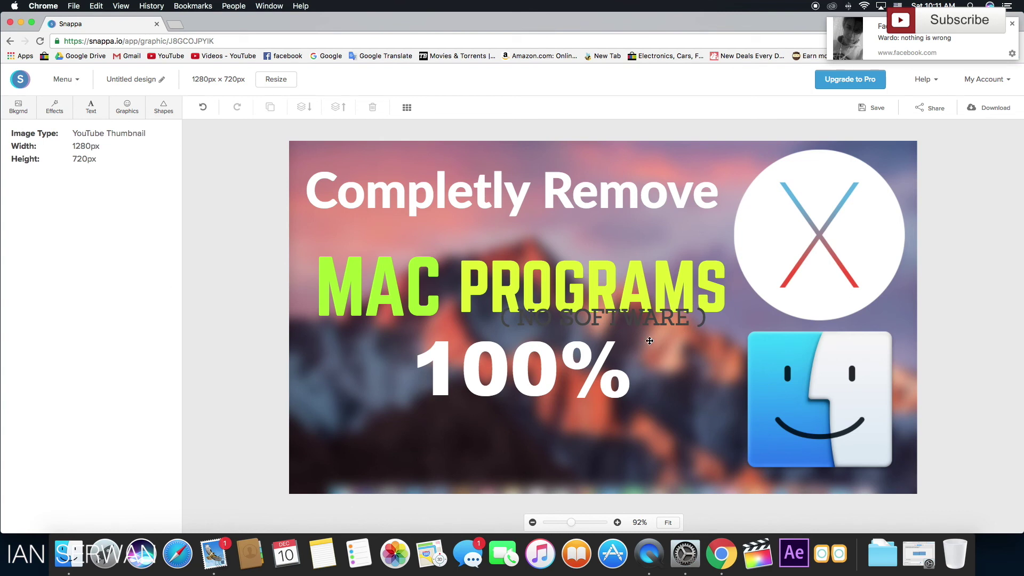
drag(621, 330, 546, 450)
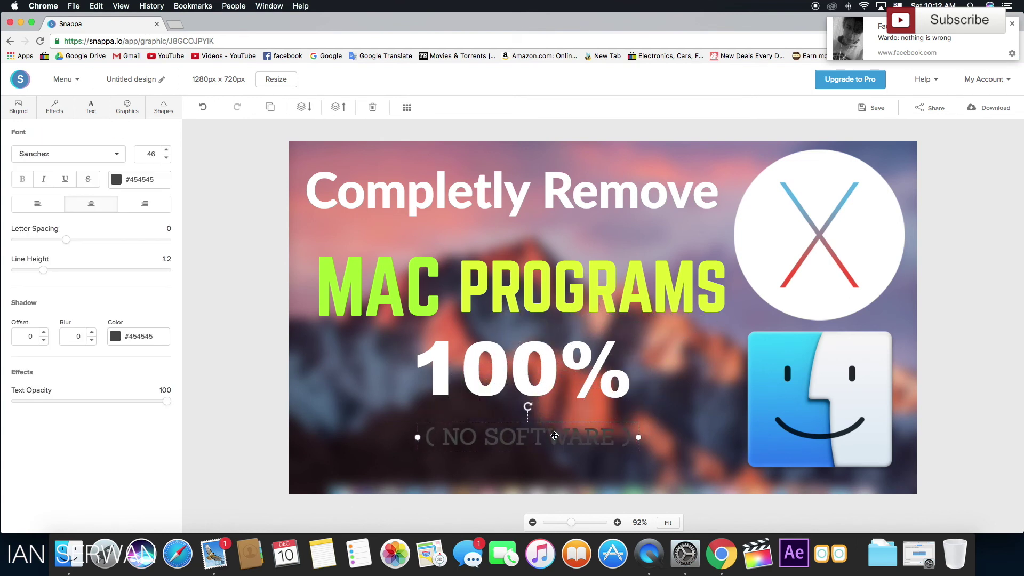
Step: Colour the NO SOFTWARE line white (#ffffff)
click(165, 181)
click(147, 213)
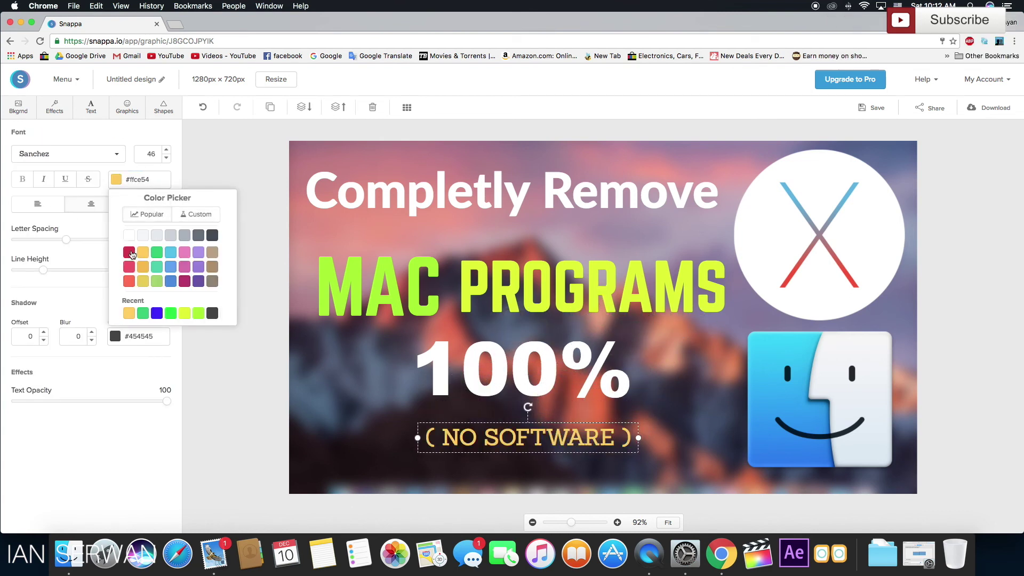
click(170, 235)
click(129, 235)
Step: Set the NO SOFTWARE line in Sniglet at size 80
click(69, 154)
scroll(43, 266, down, 2)
click(42, 347)
double_click(151, 154)
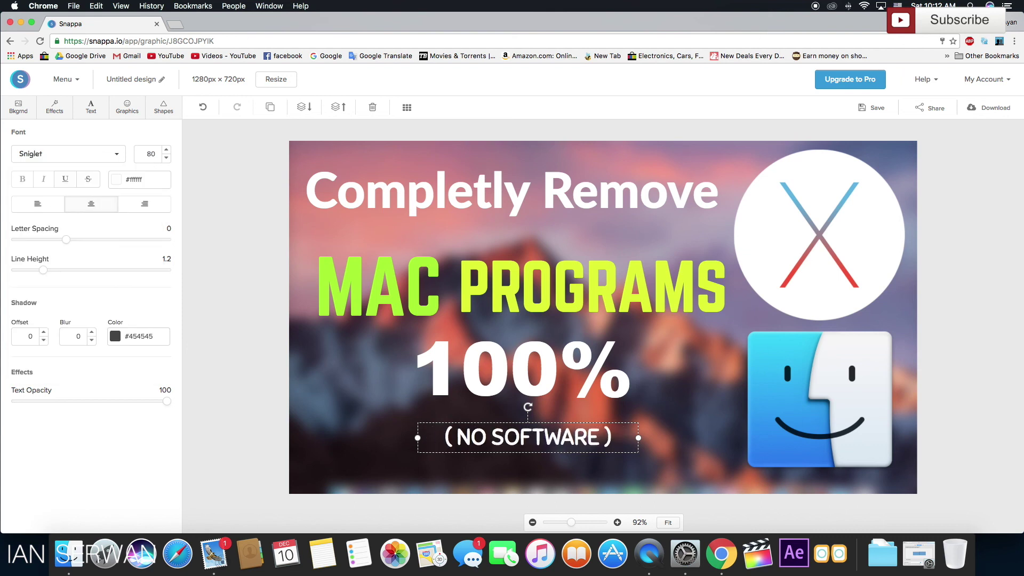
text(80)
click(232, 430)
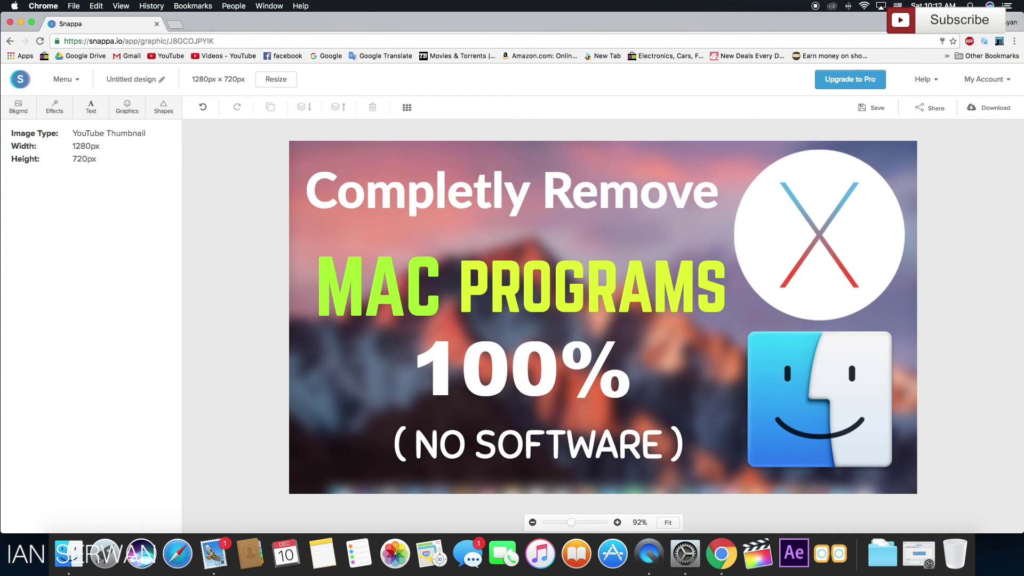
click(874, 108)
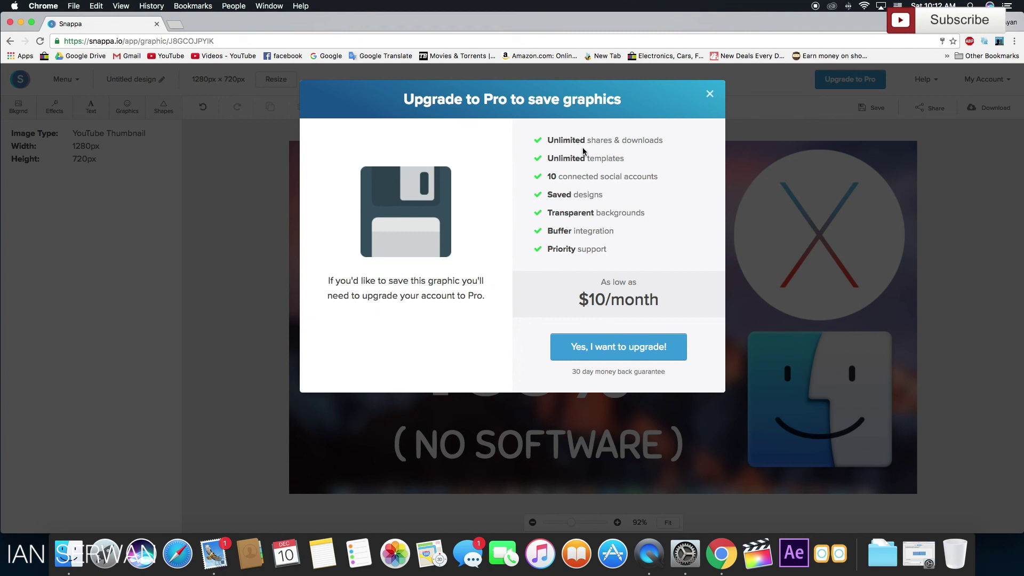
click(917, 211)
click(984, 112)
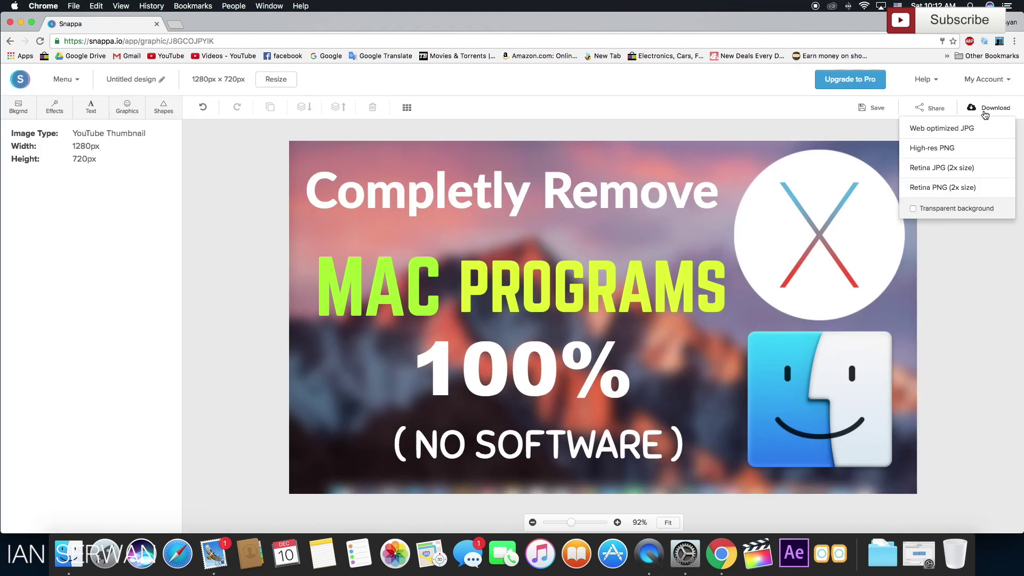
click(962, 271)
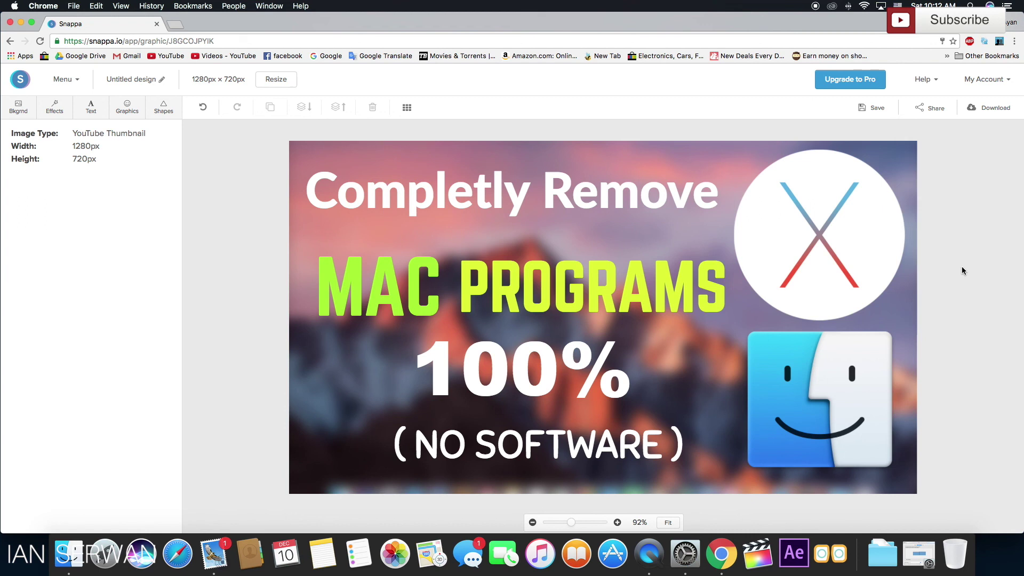